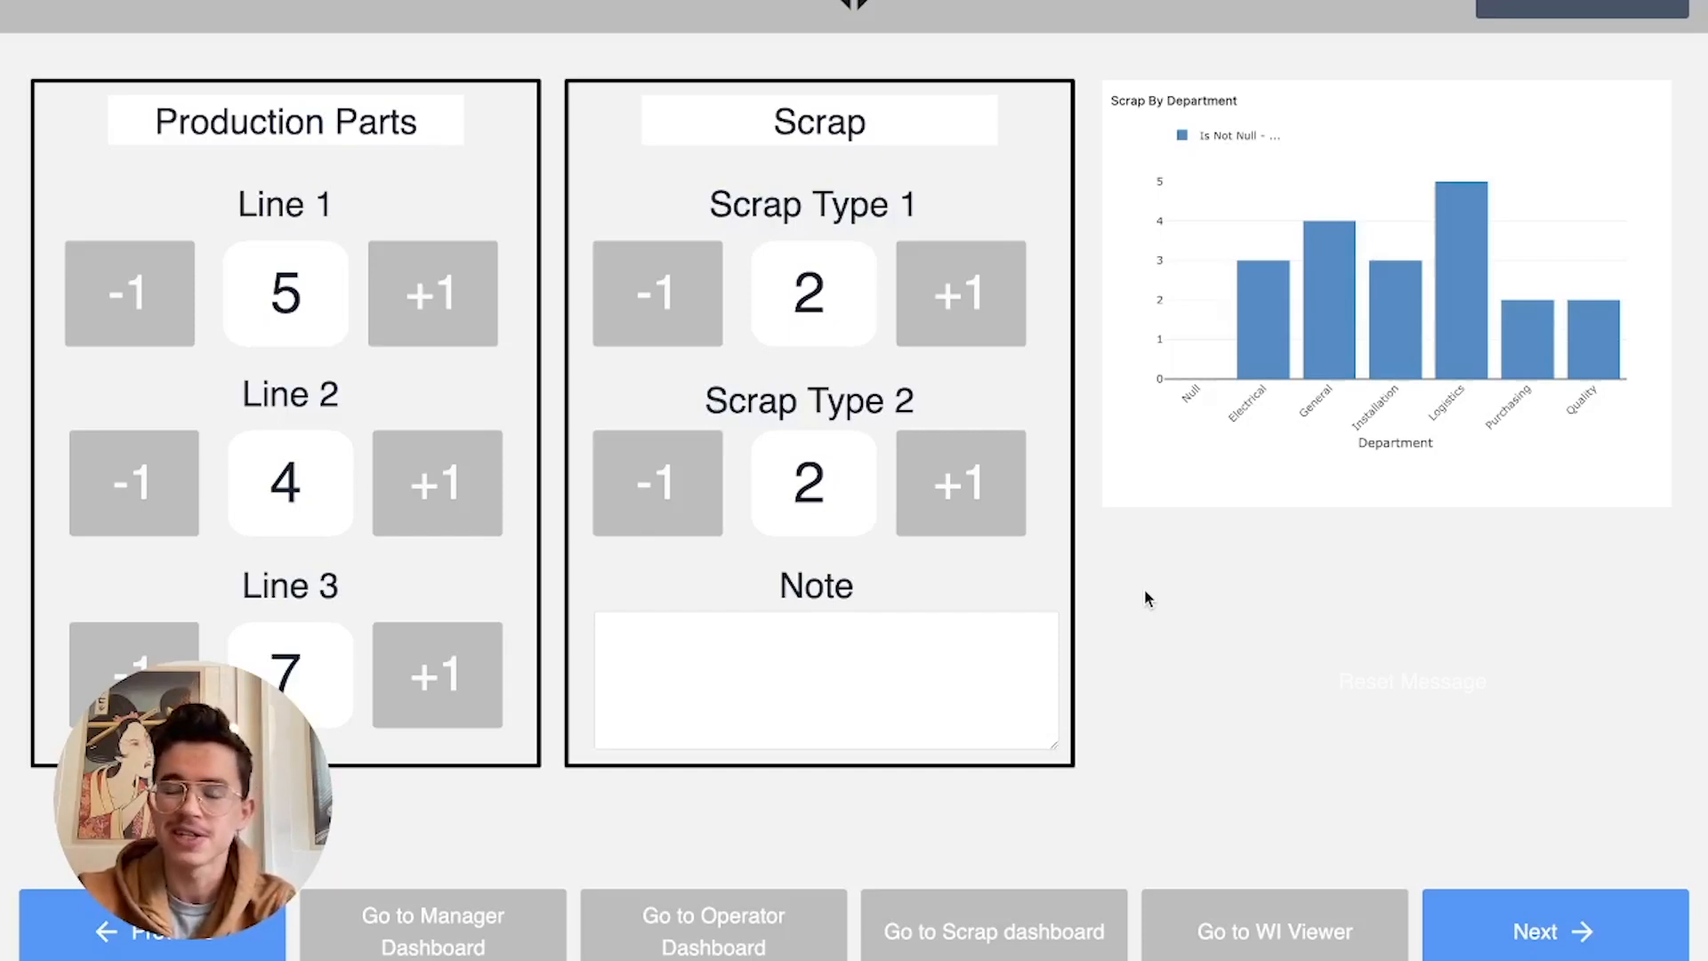
# Increase Line 1 and Scrap Type 1 by one each, and acknowledge the shift meeting message on both the operator dashboard and WI Viewer
pyautogui.click(489, 295)
pyautogui.click(988, 302)
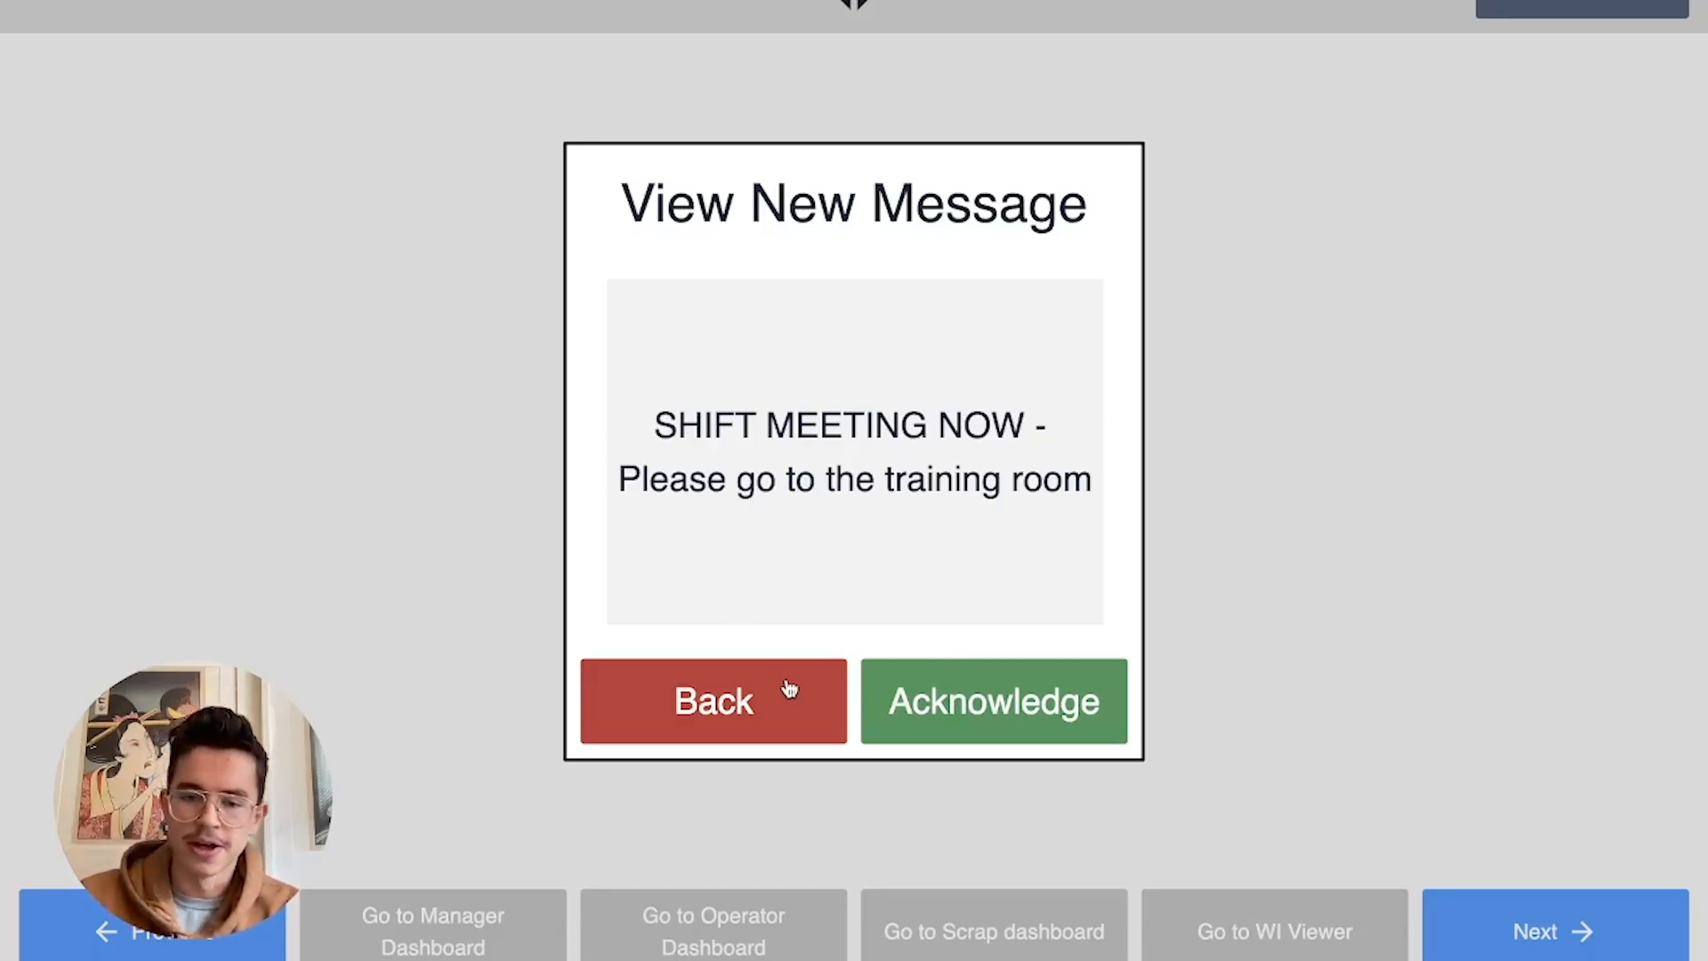
pyautogui.click(936, 721)
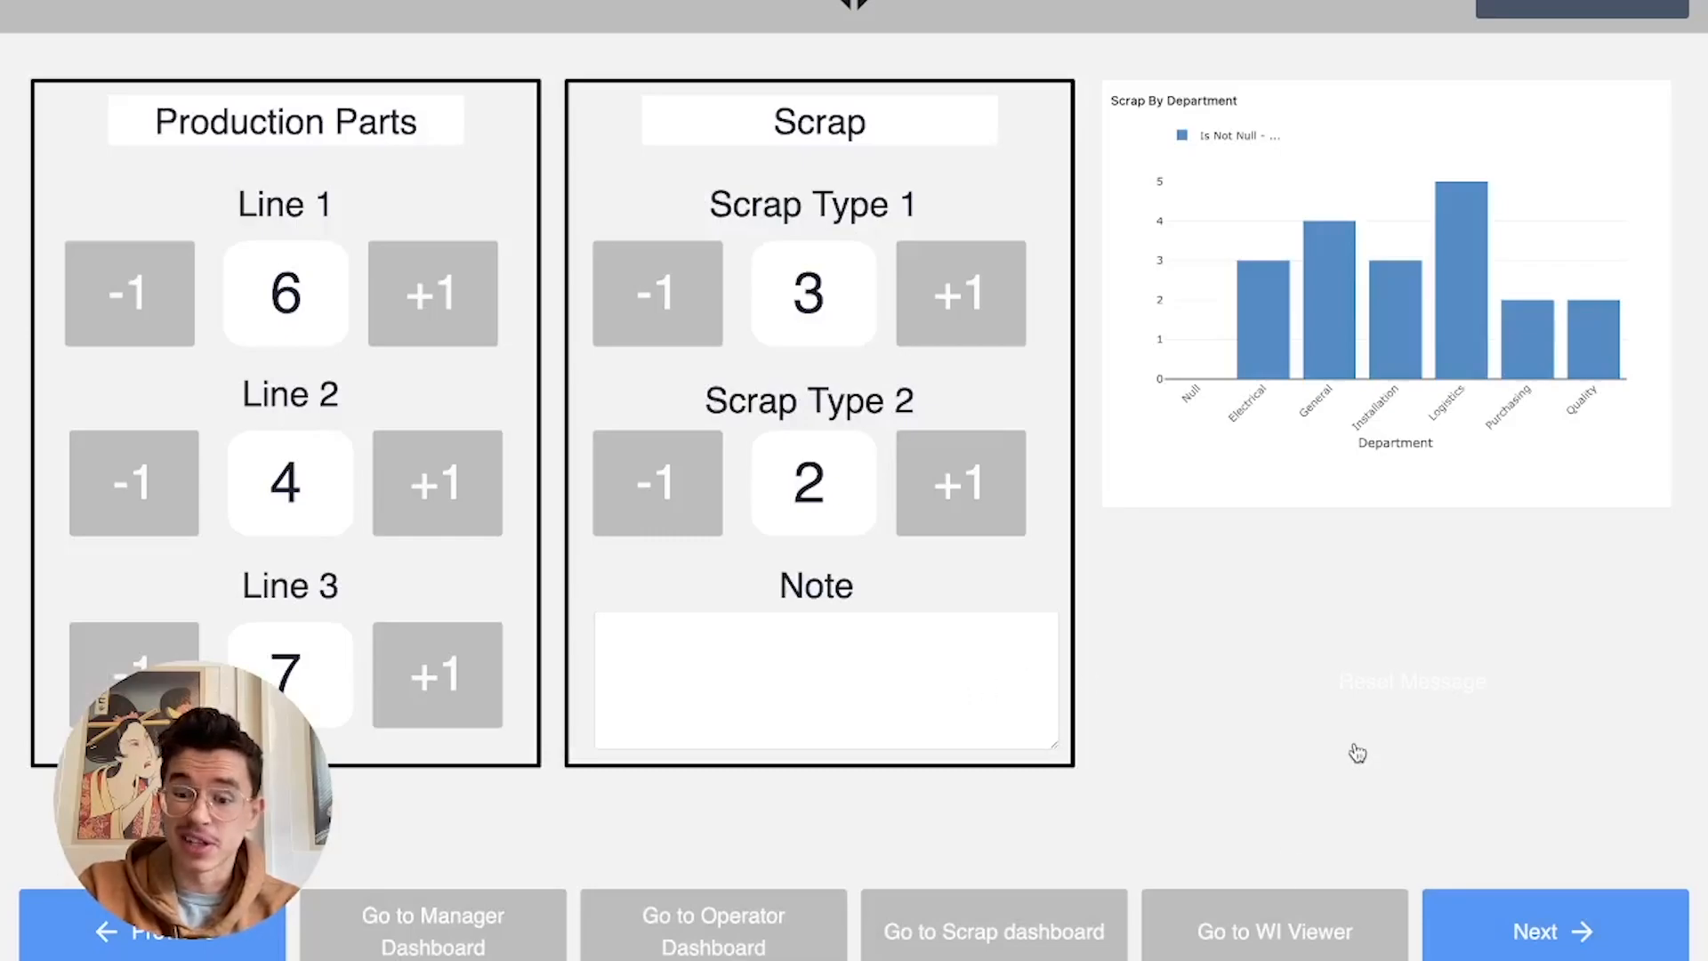
pyautogui.click(1250, 925)
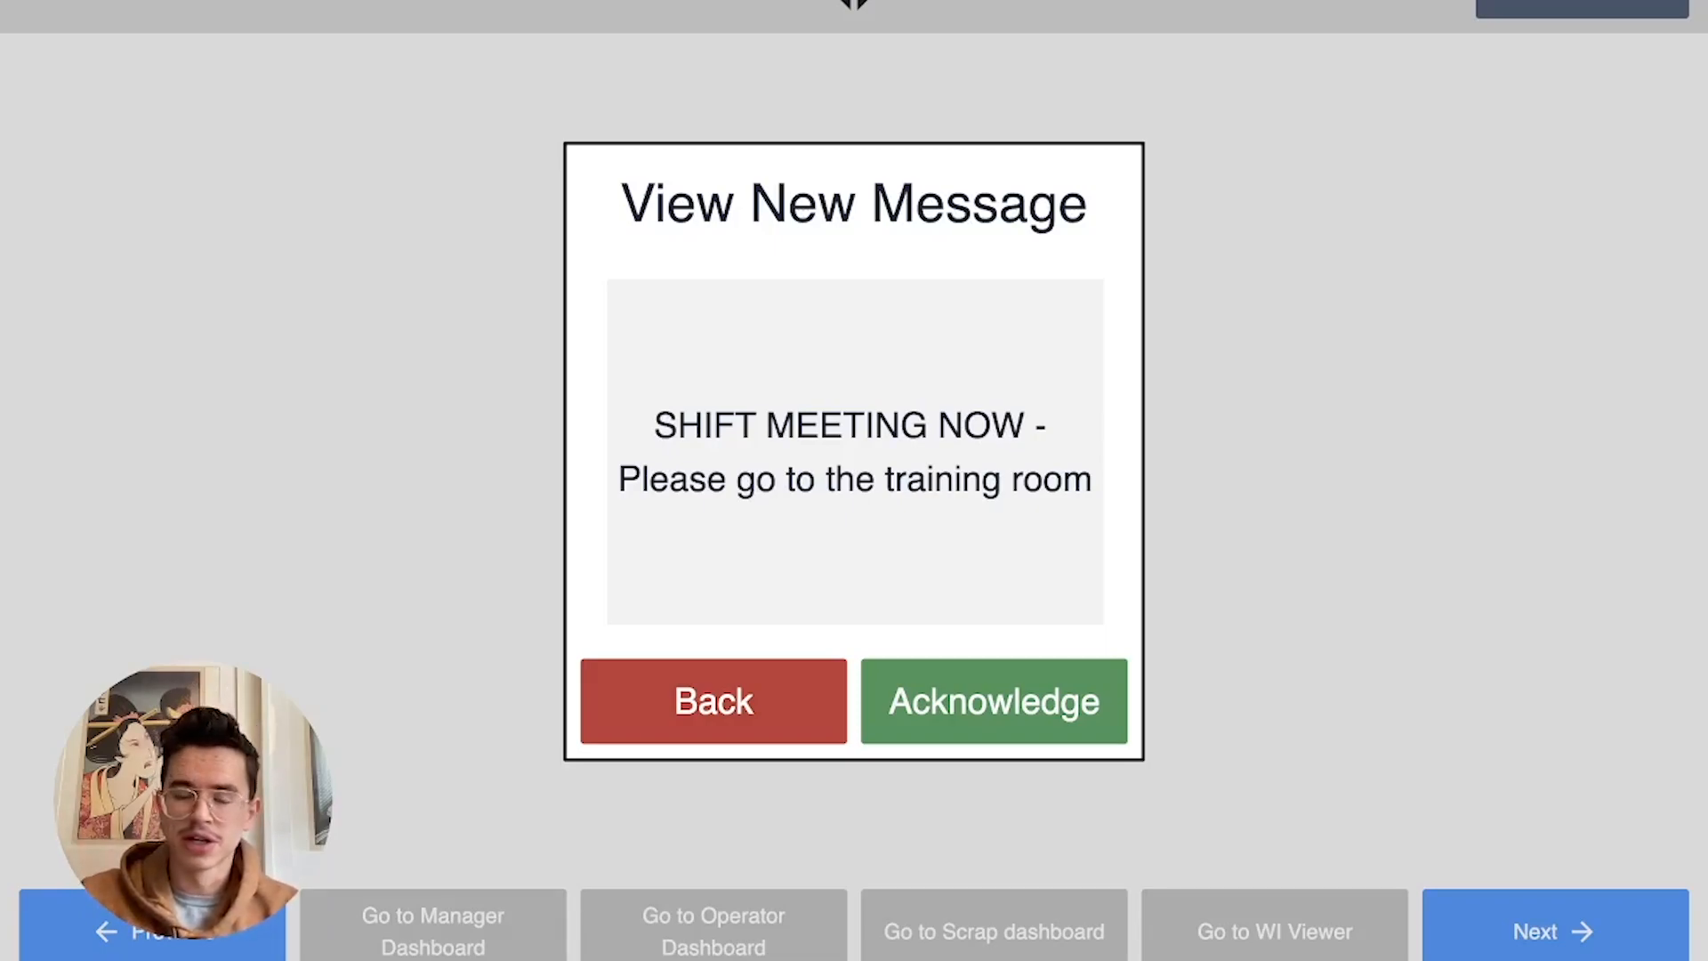
pyautogui.click(1064, 719)
# Switch to the Master Layout Triggers Demo app editor and review the station messages in the Plant Message Queuer table
pyautogui.press('super+Tab')
pyautogui.press('Tab')
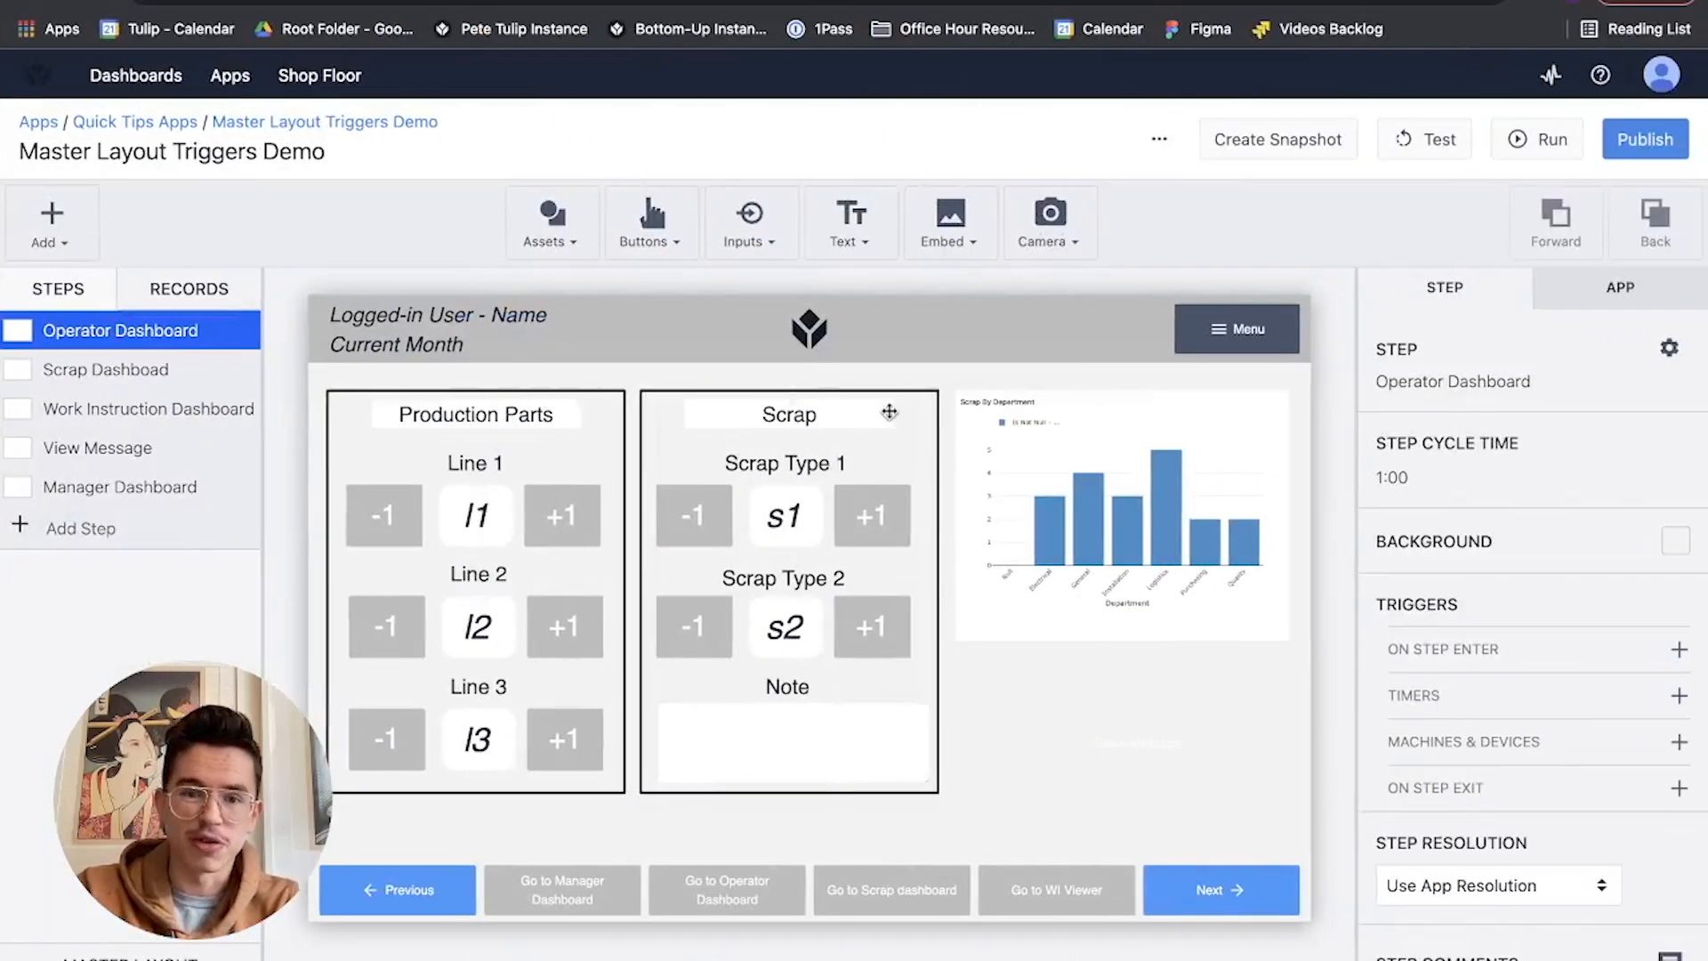
pyautogui.click(643, 1)
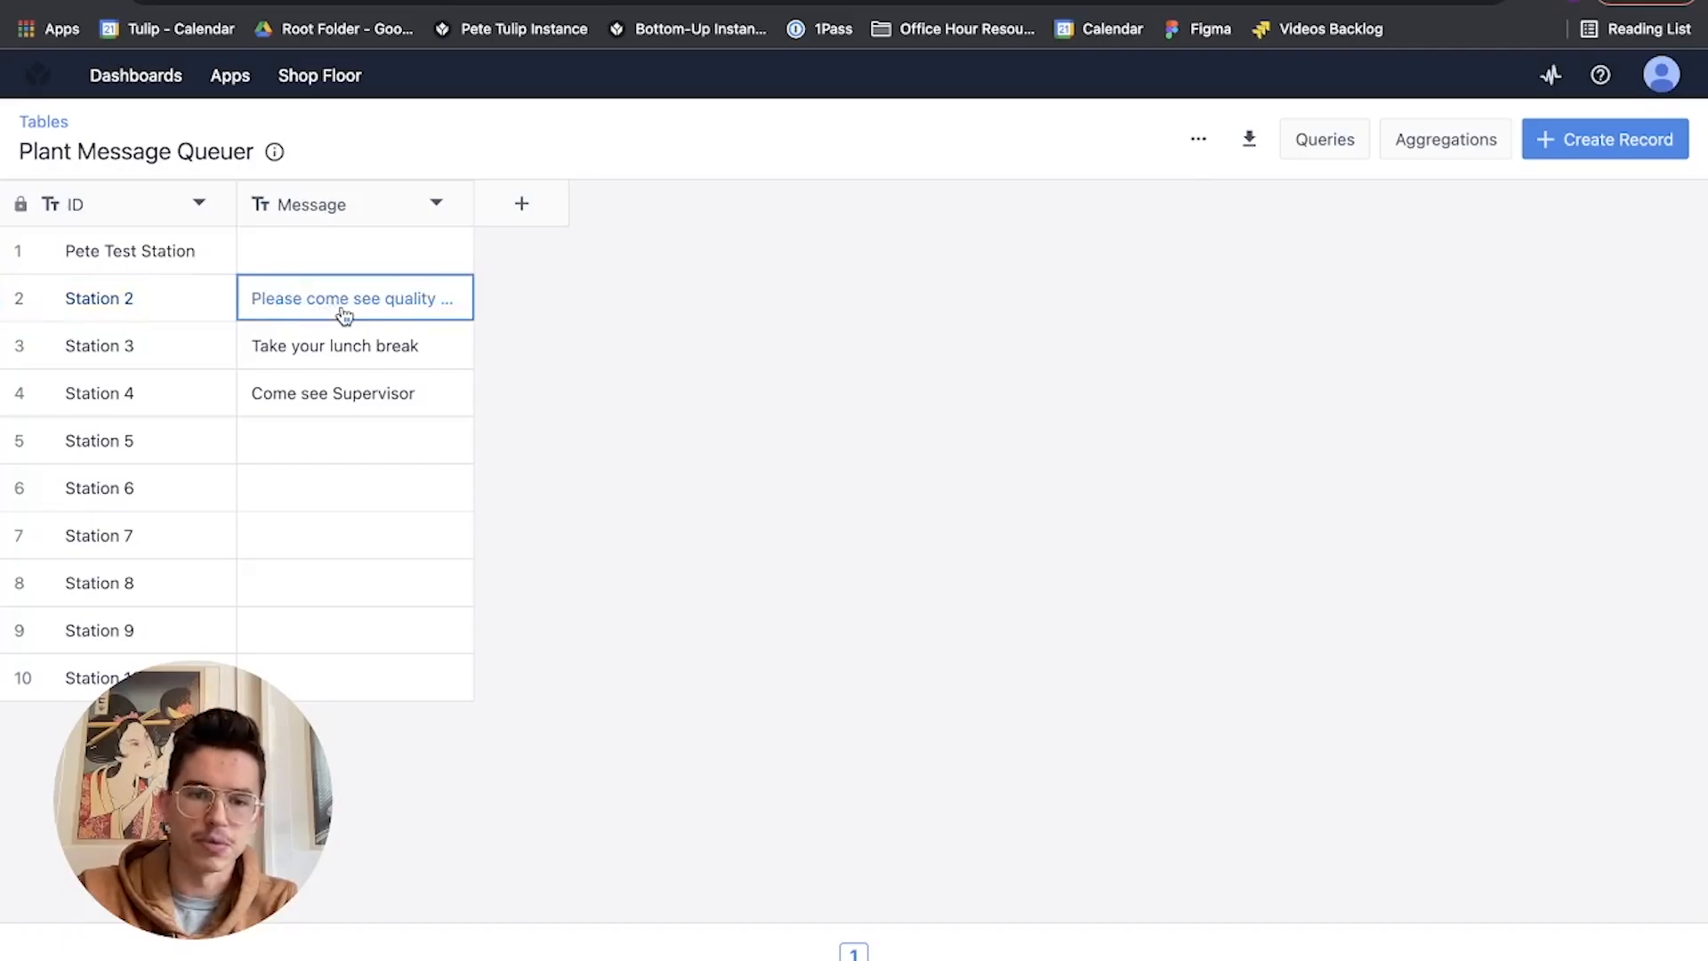
pyautogui.click(560, 2)
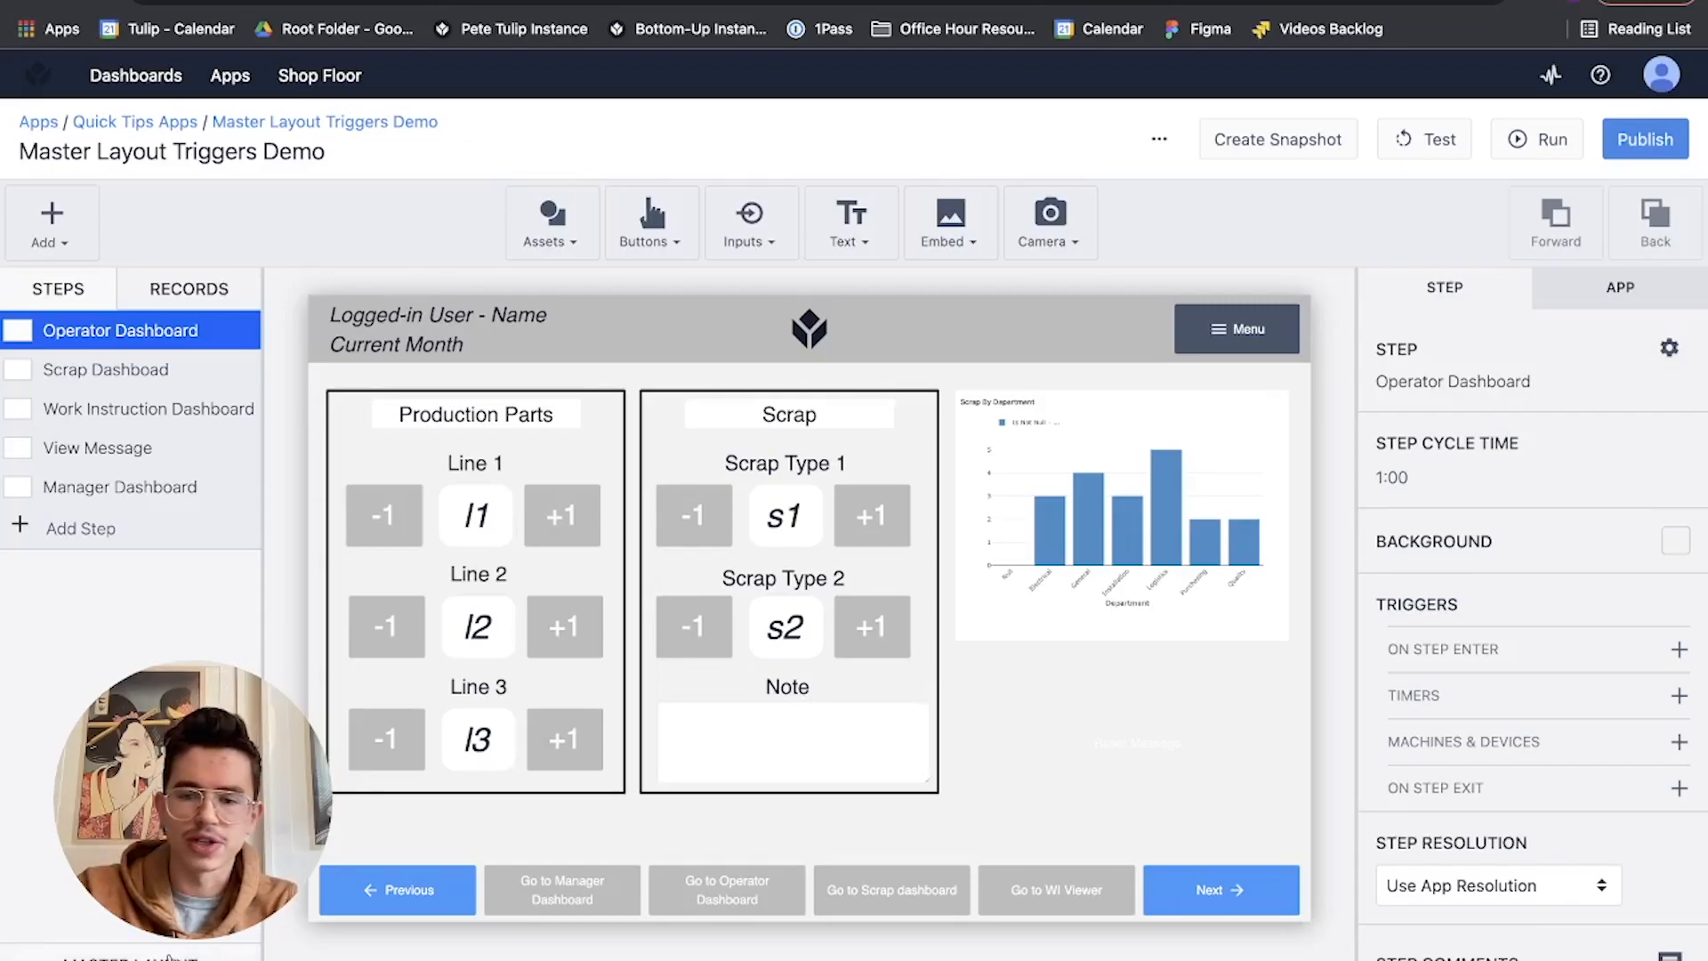
# Review the View Message step and return to the app's master layout
pyautogui.click(169, 956)
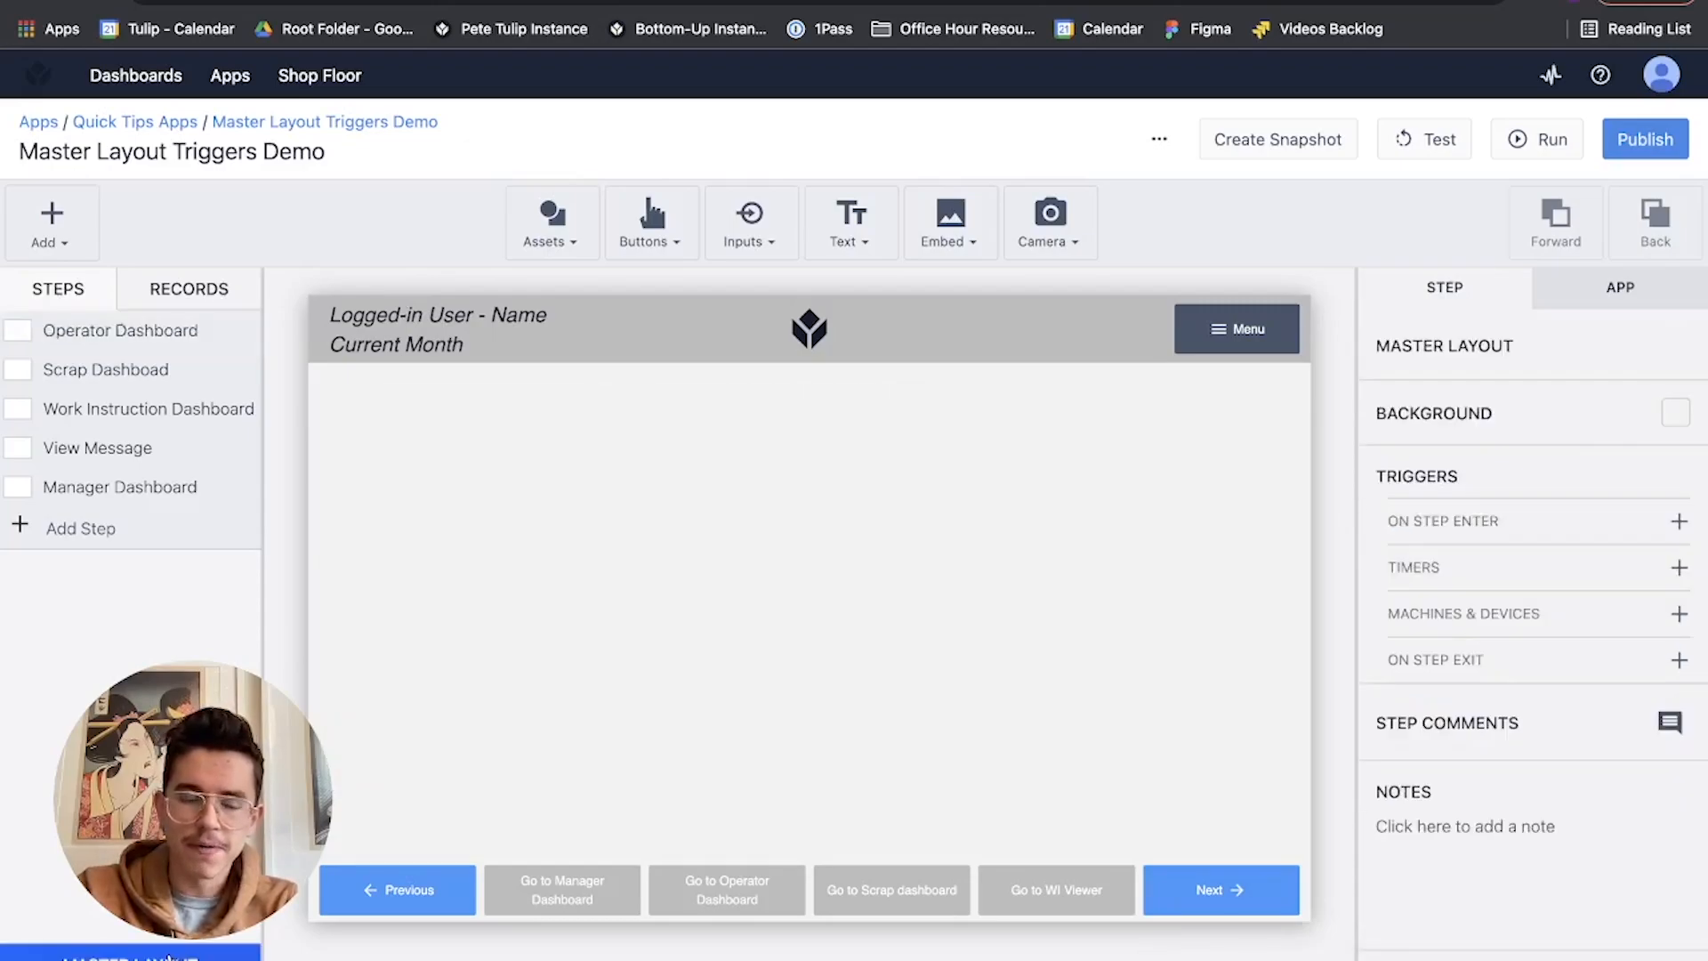
pyautogui.click(135, 452)
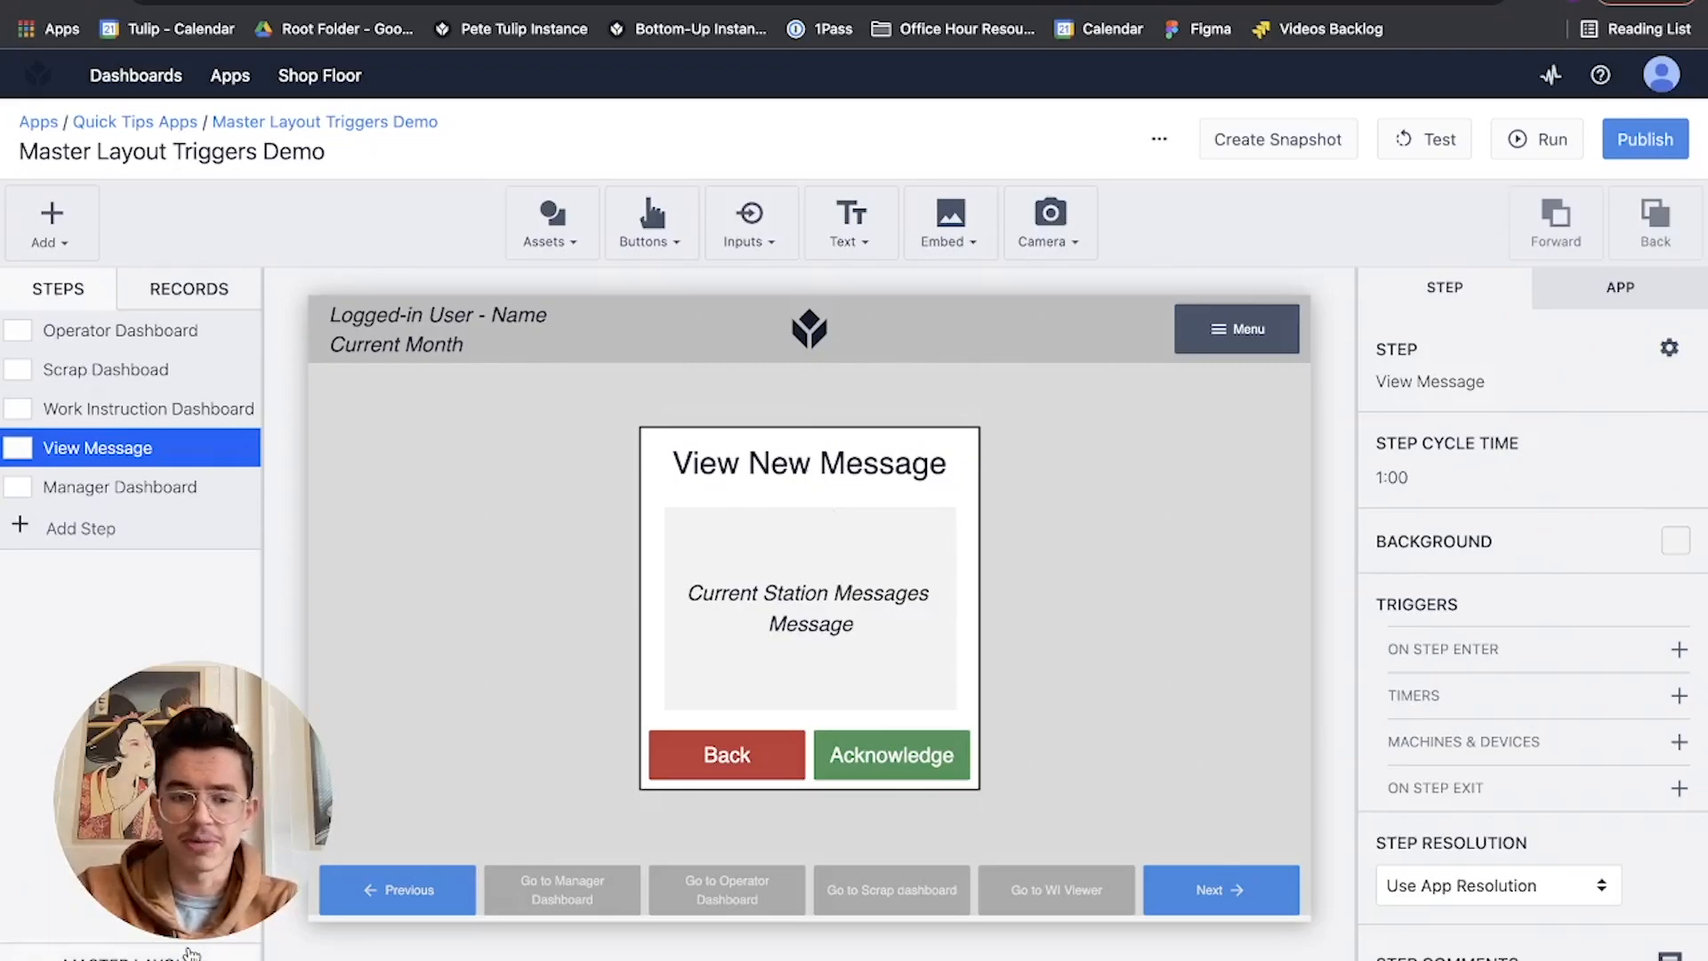
pyautogui.click(191, 953)
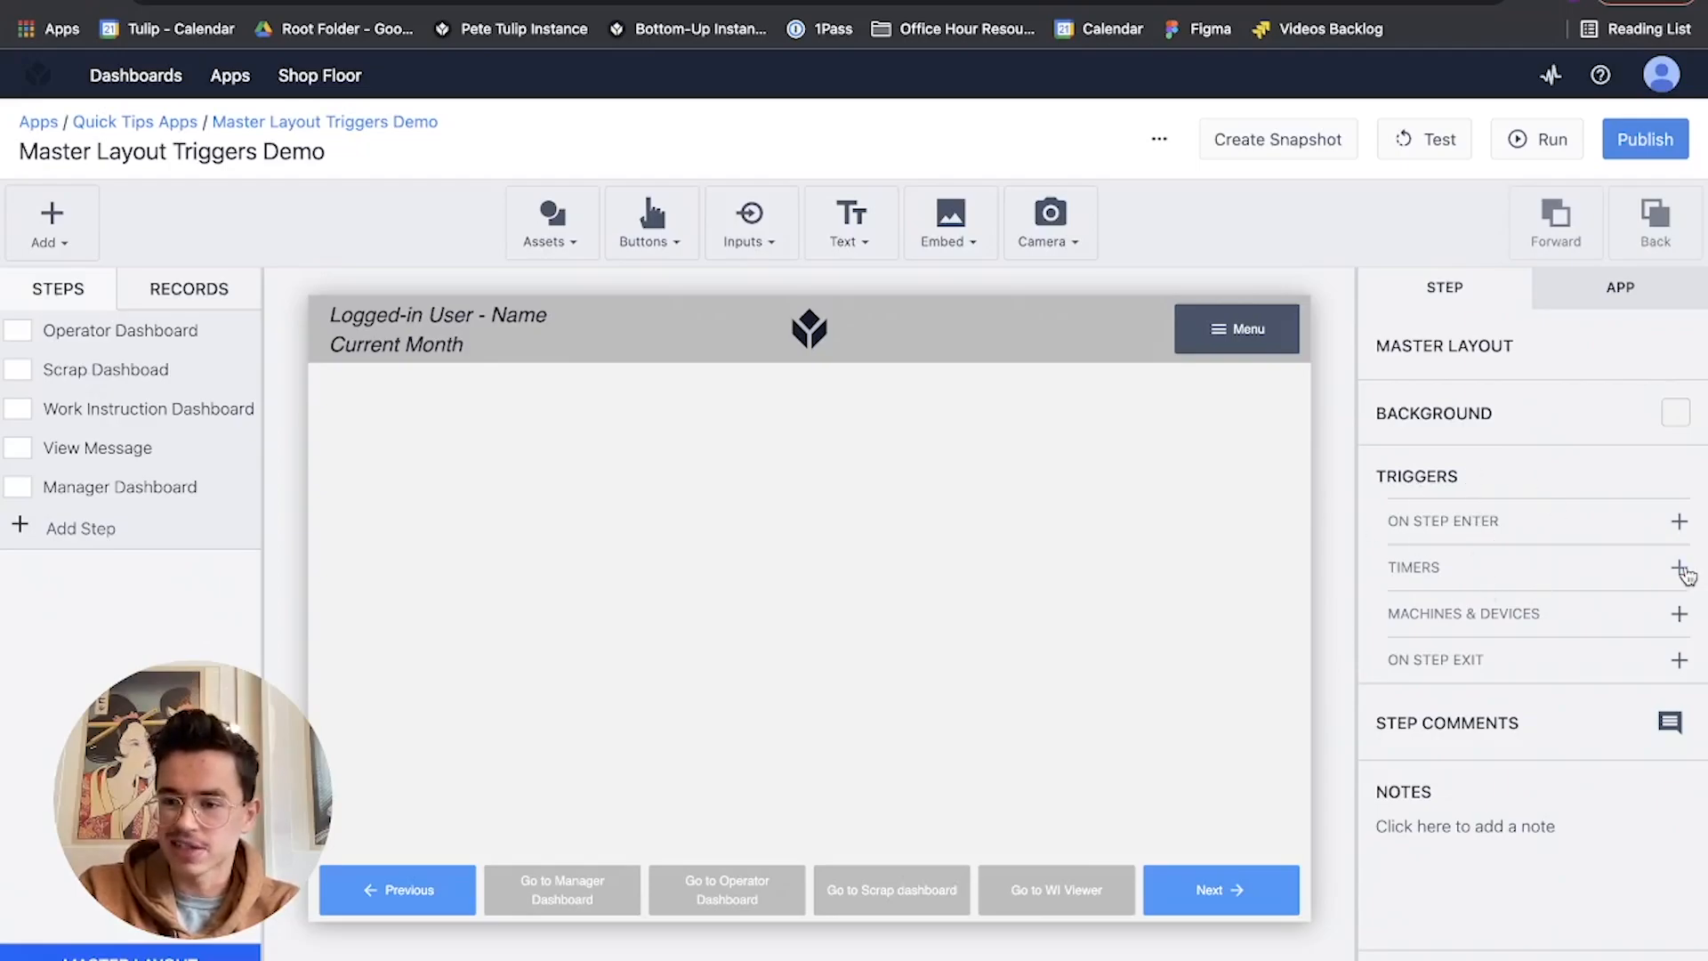
# Add a timer trigger named "load Record" to the master layout that fires every 30 seconds
pyautogui.click(1678, 568)
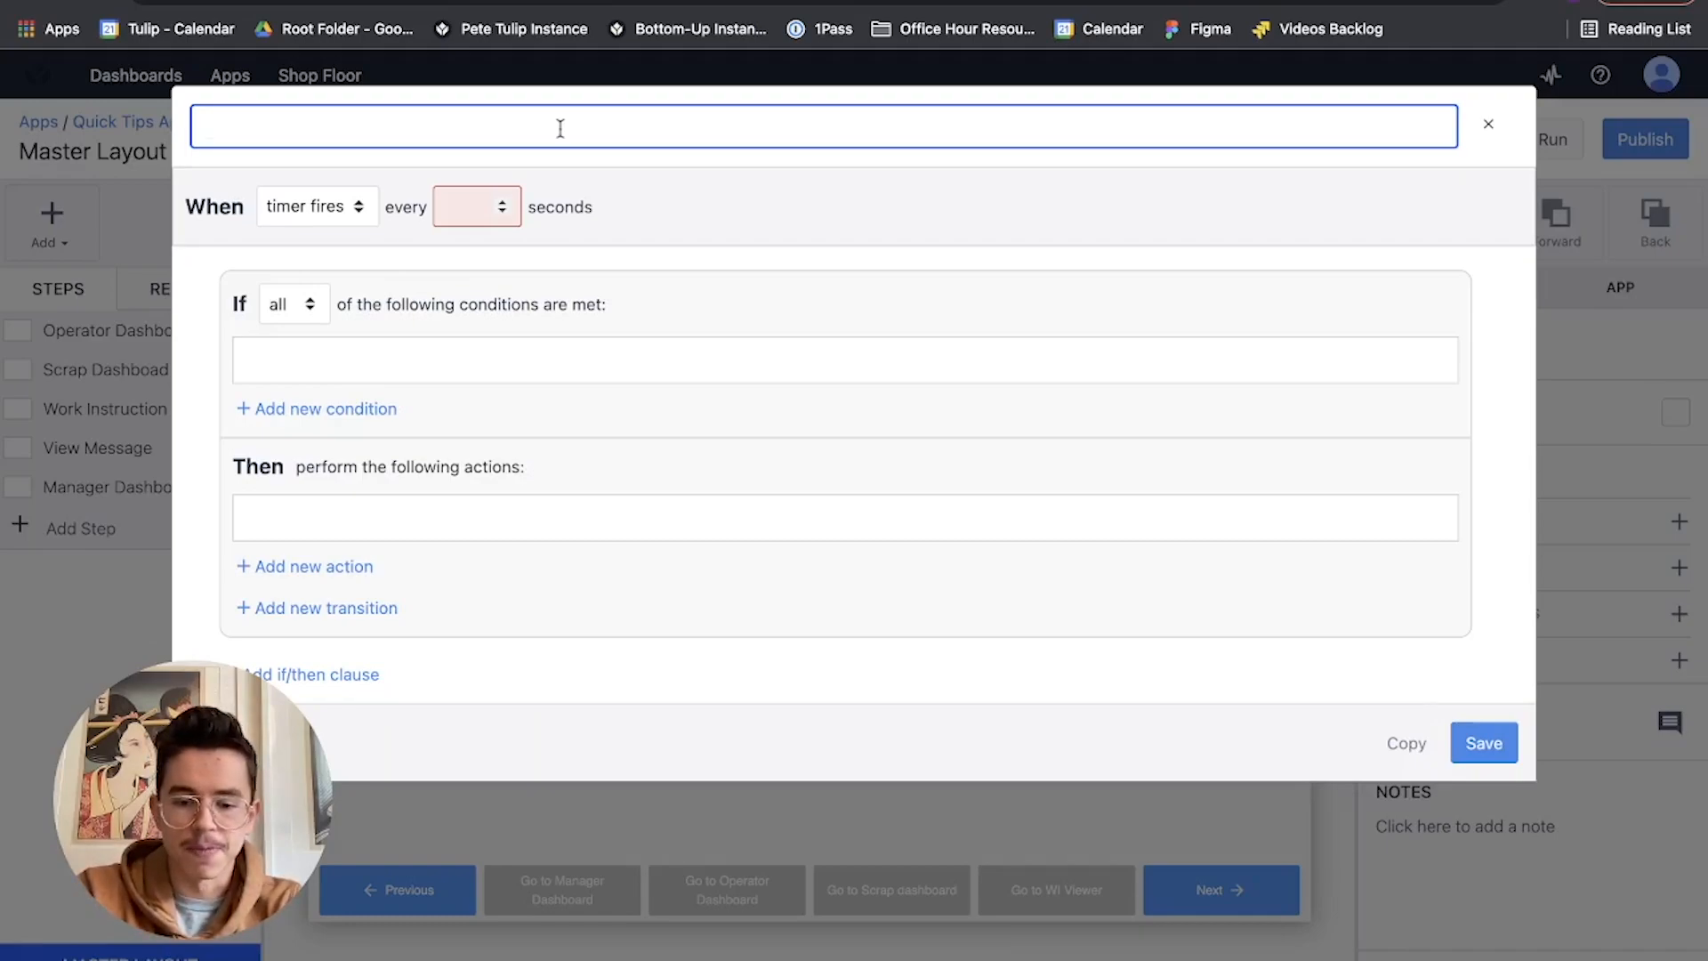
pyautogui.write('load Re')
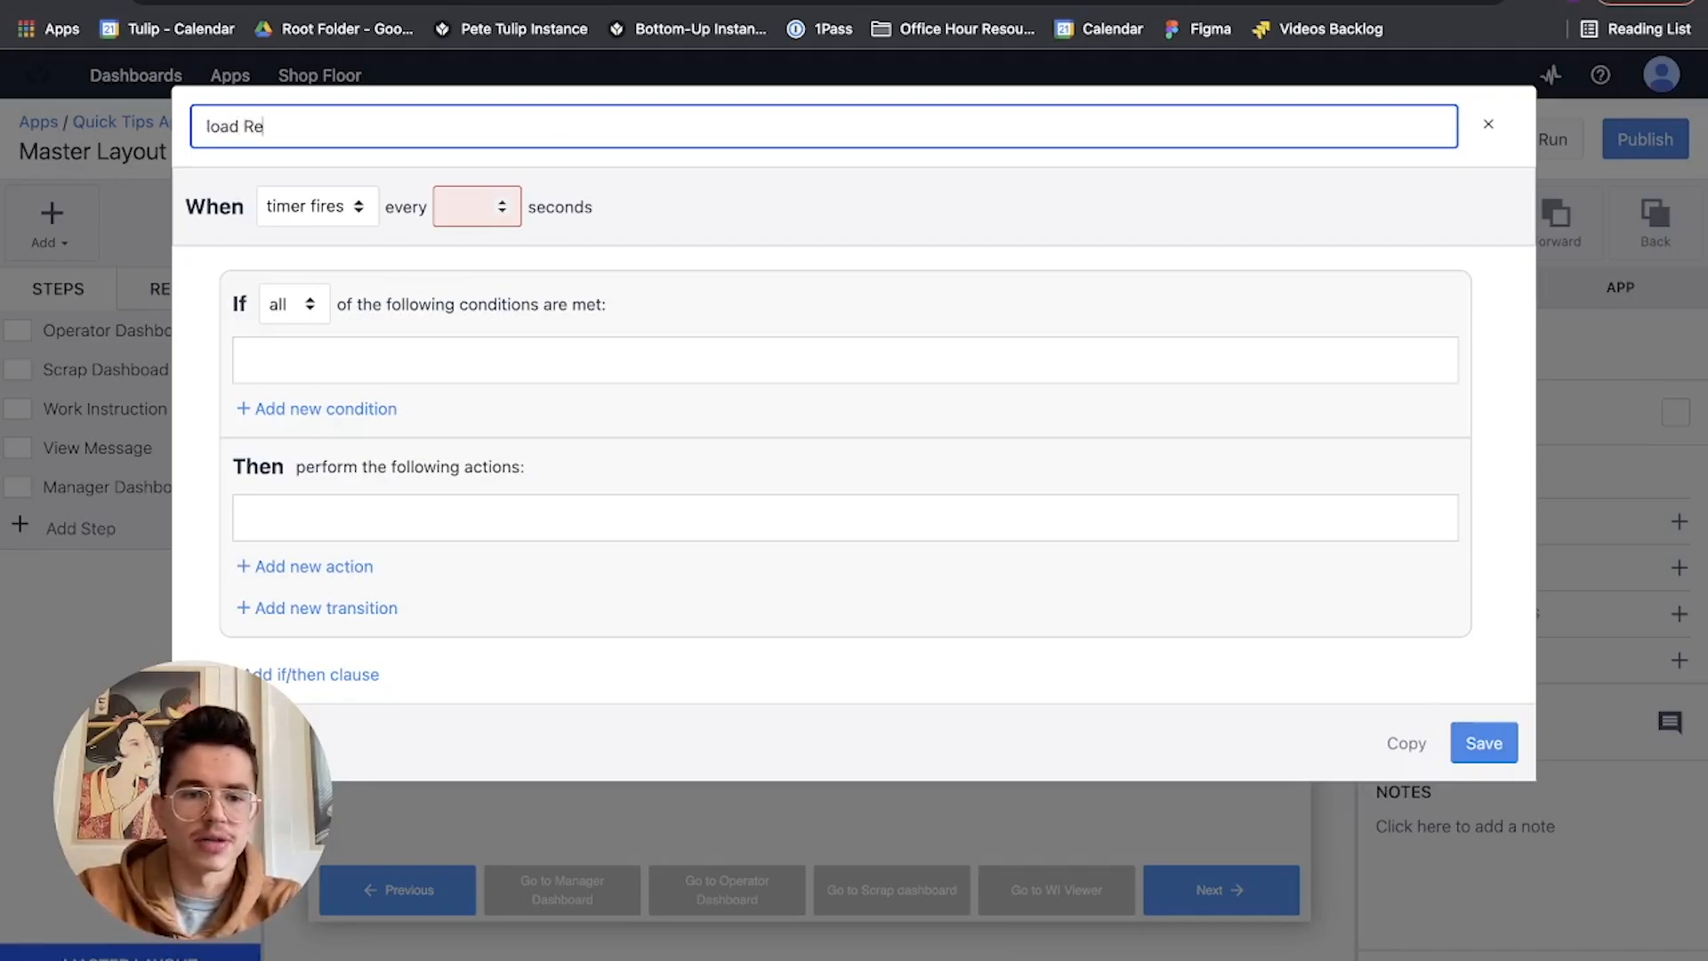
pyautogui.write('cord')
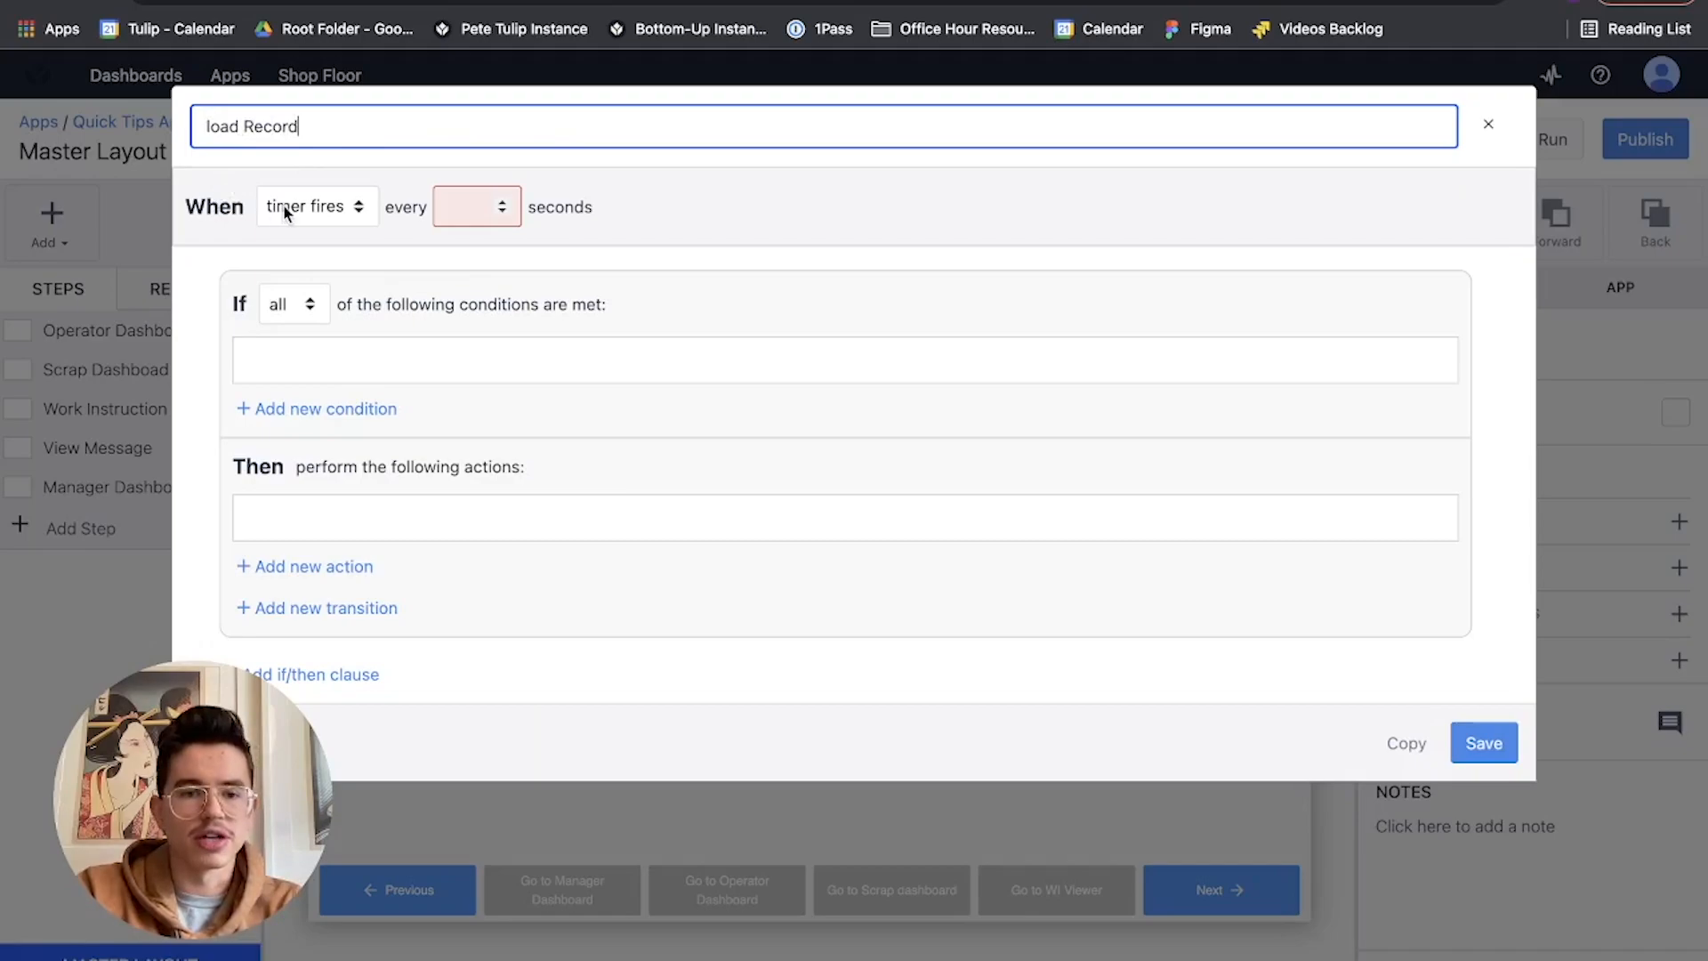
pyautogui.click(463, 204)
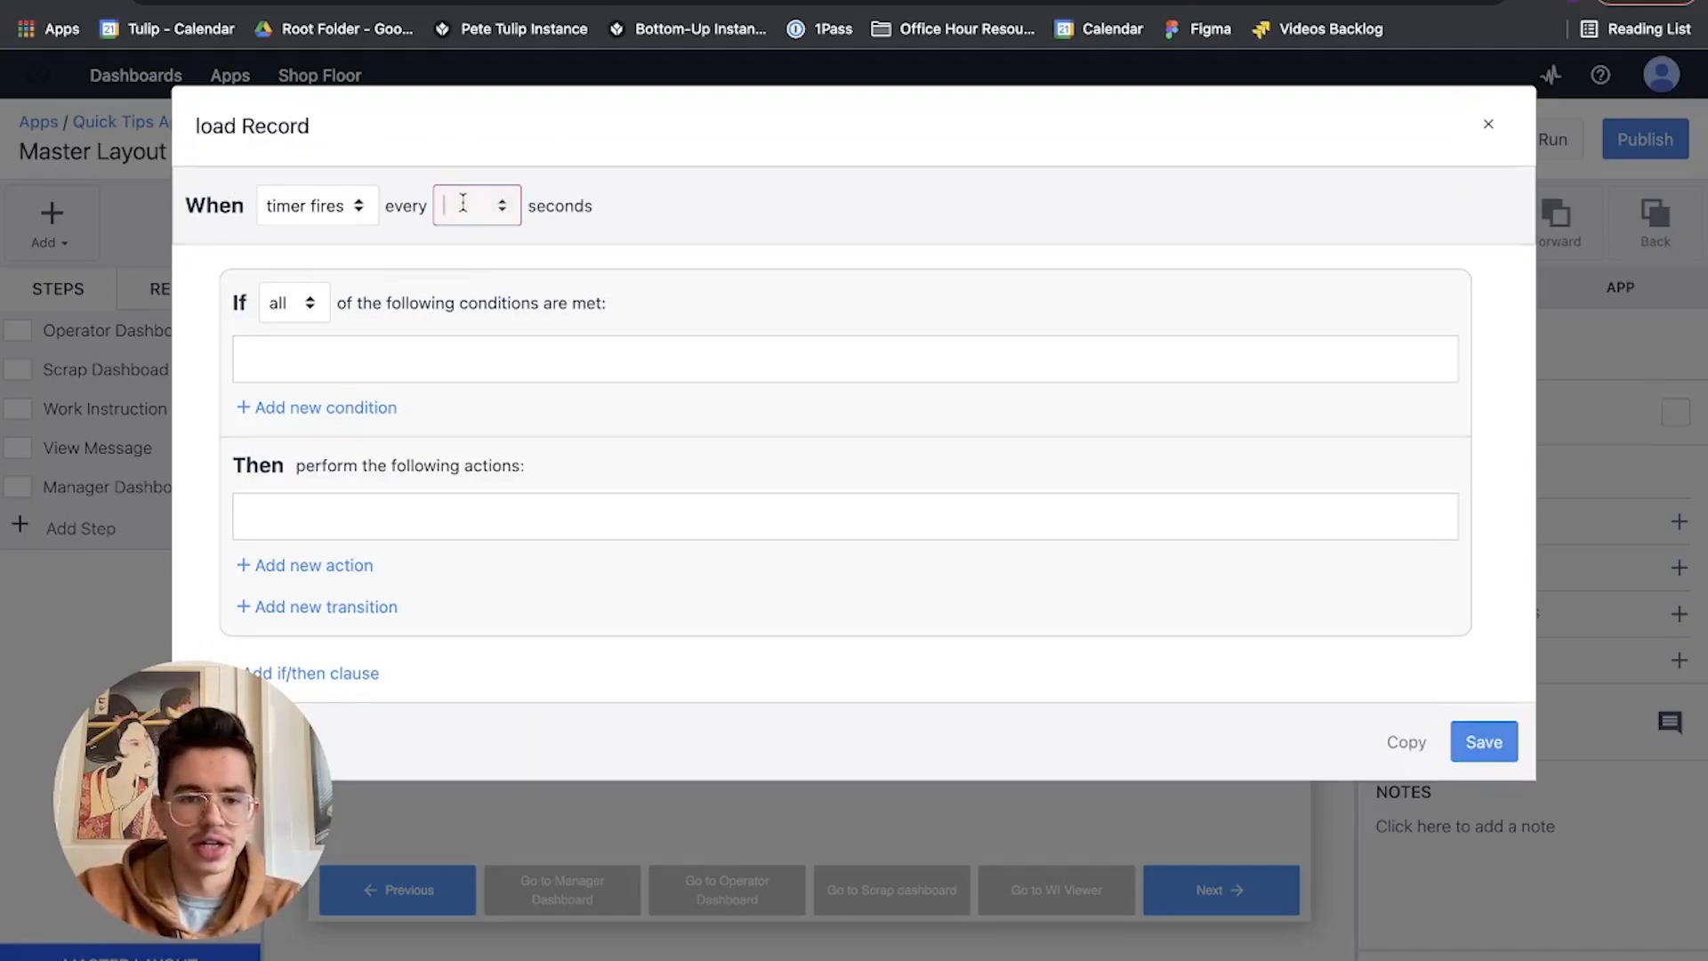
pyautogui.write('30')
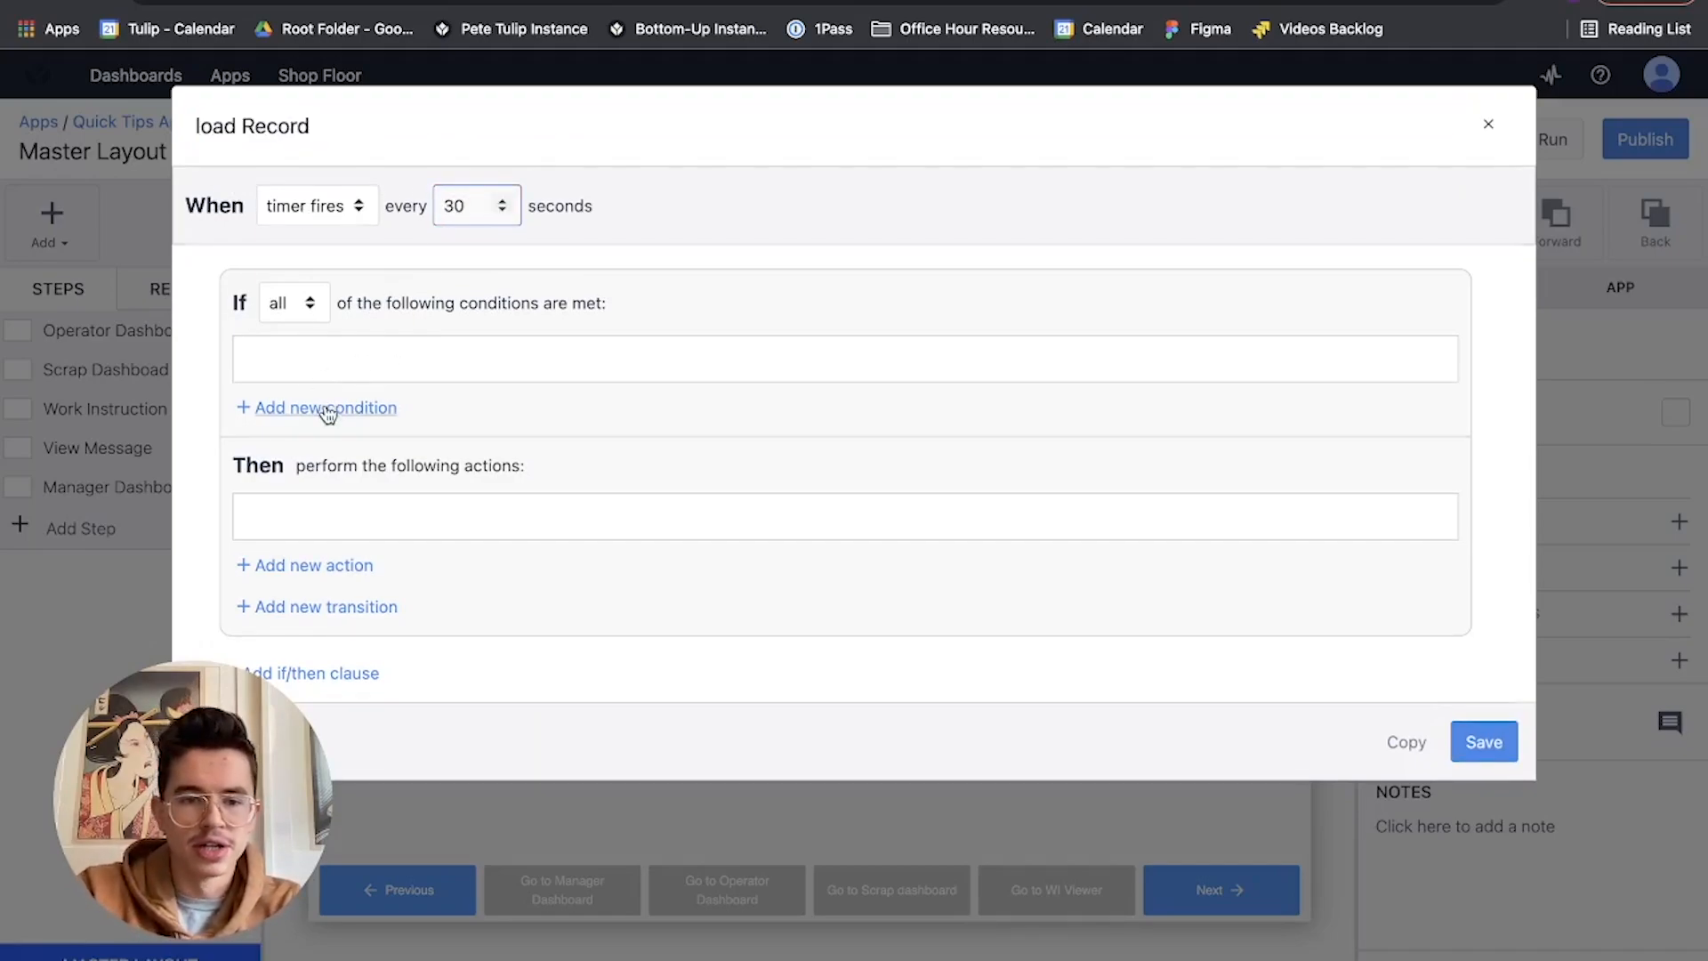
# Add a condition that the Message field of the Current Station Messages table record is blank
pyautogui.click(327, 407)
pyautogui.click(338, 386)
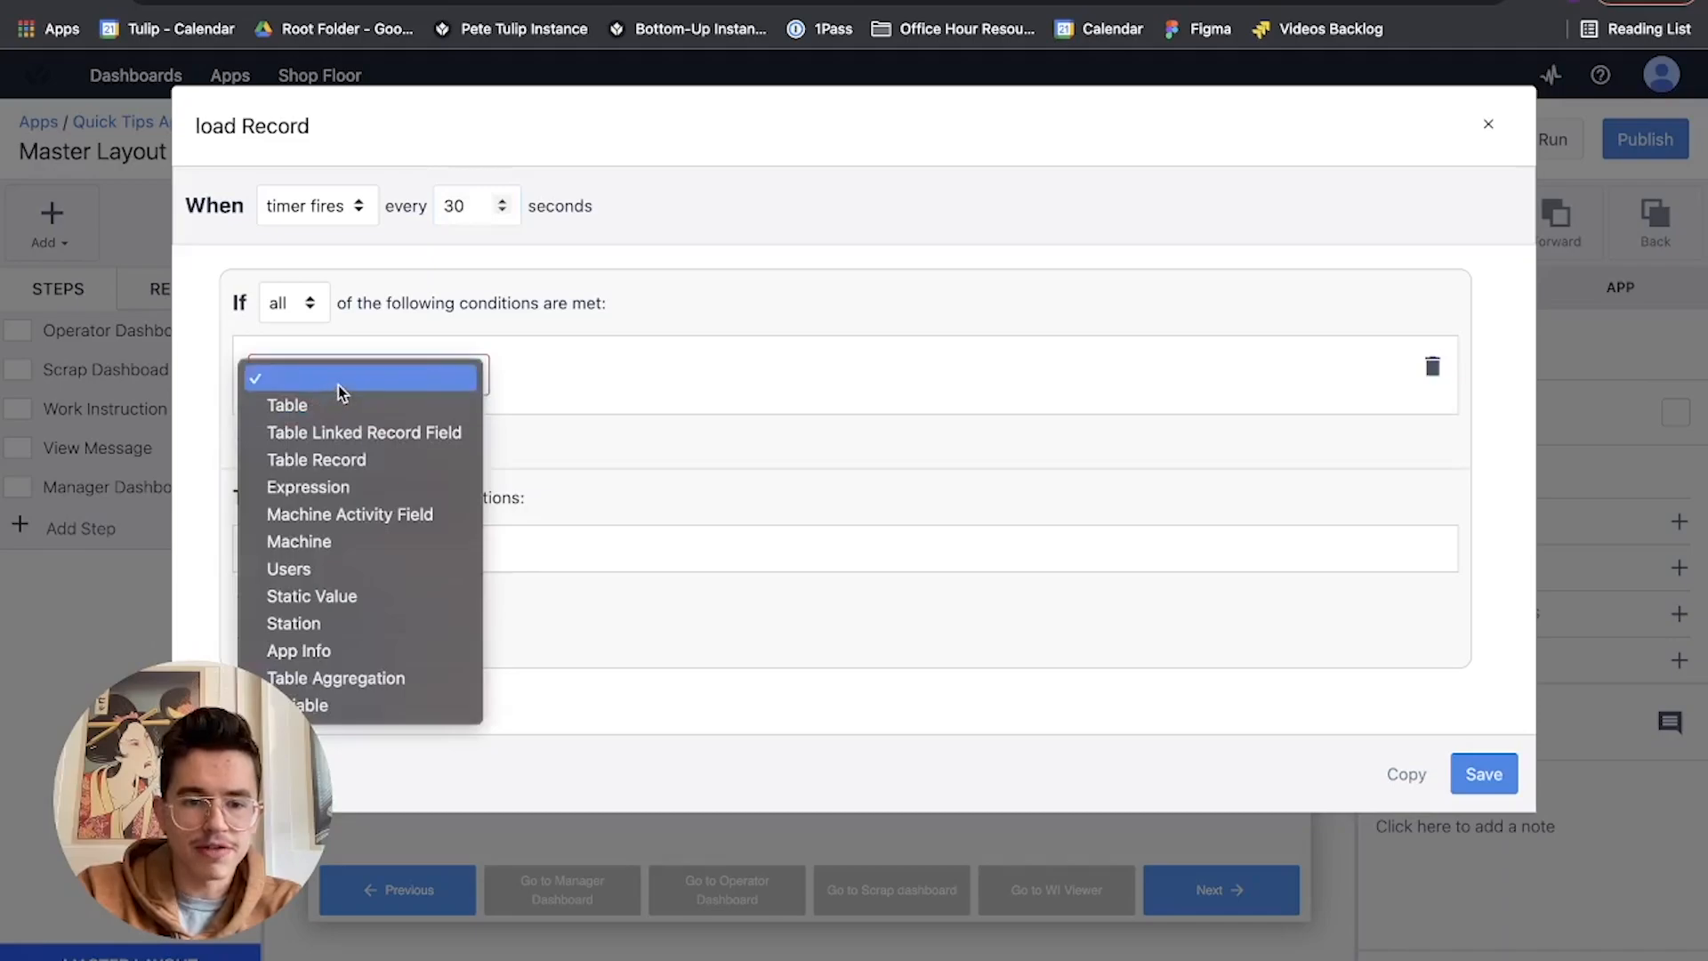
pyautogui.click(339, 457)
pyautogui.click(595, 382)
pyautogui.click(614, 406)
pyautogui.click(796, 375)
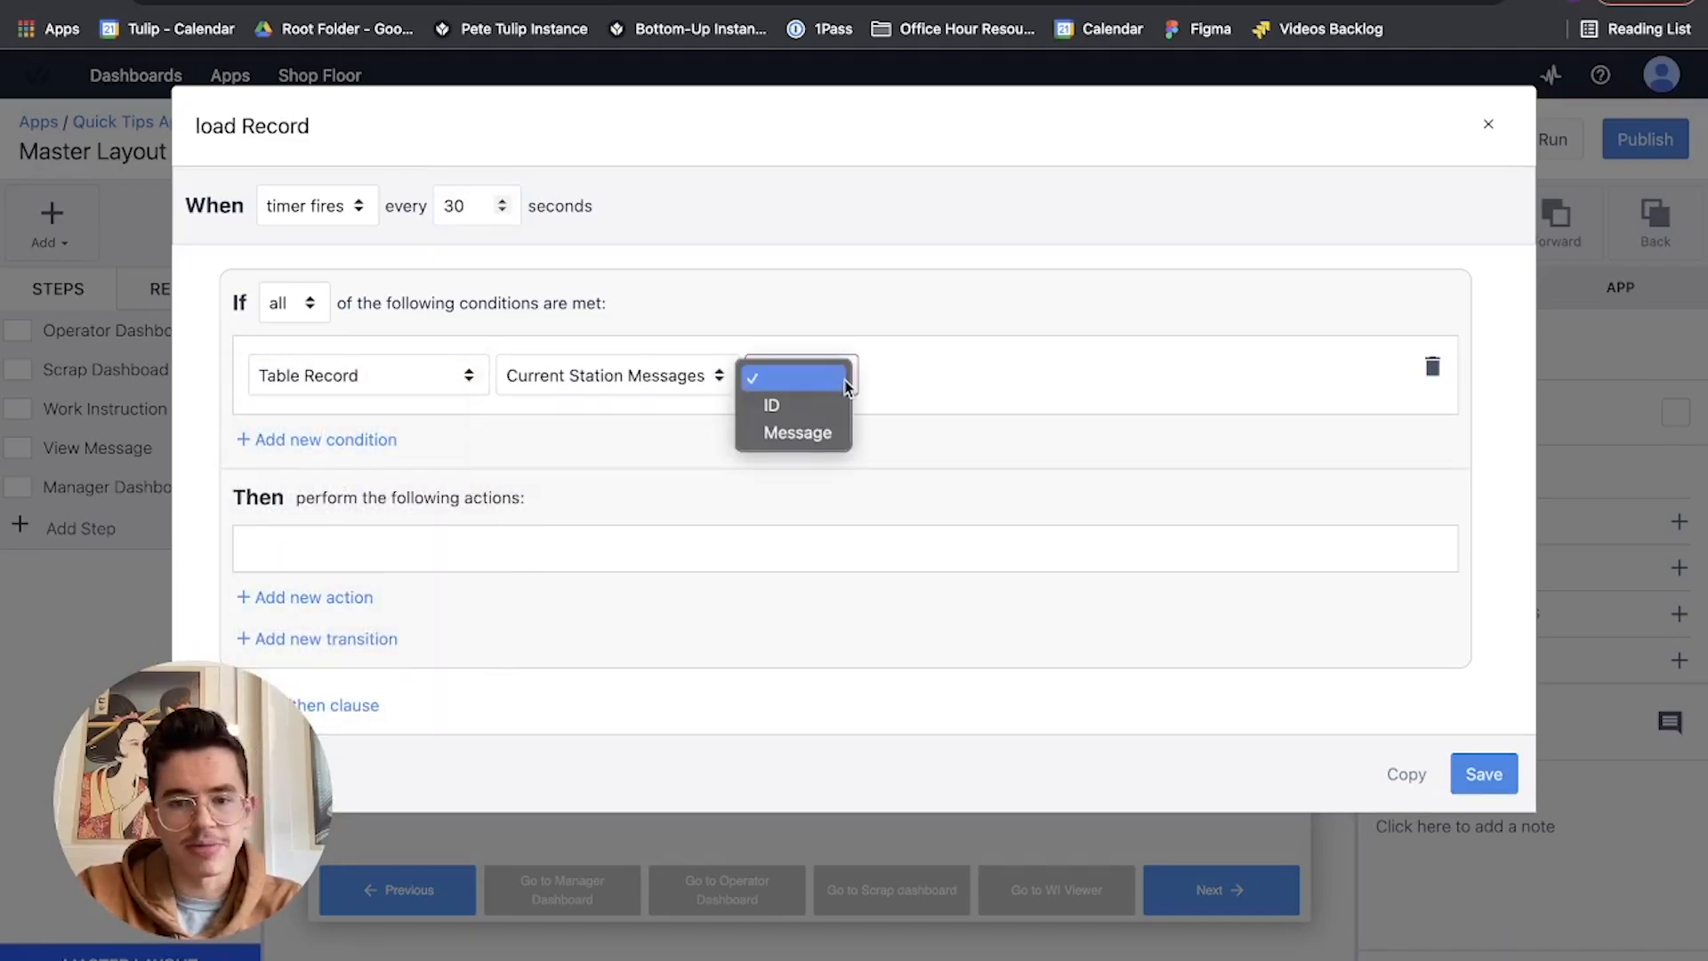
pyautogui.click(820, 436)
pyautogui.click(992, 385)
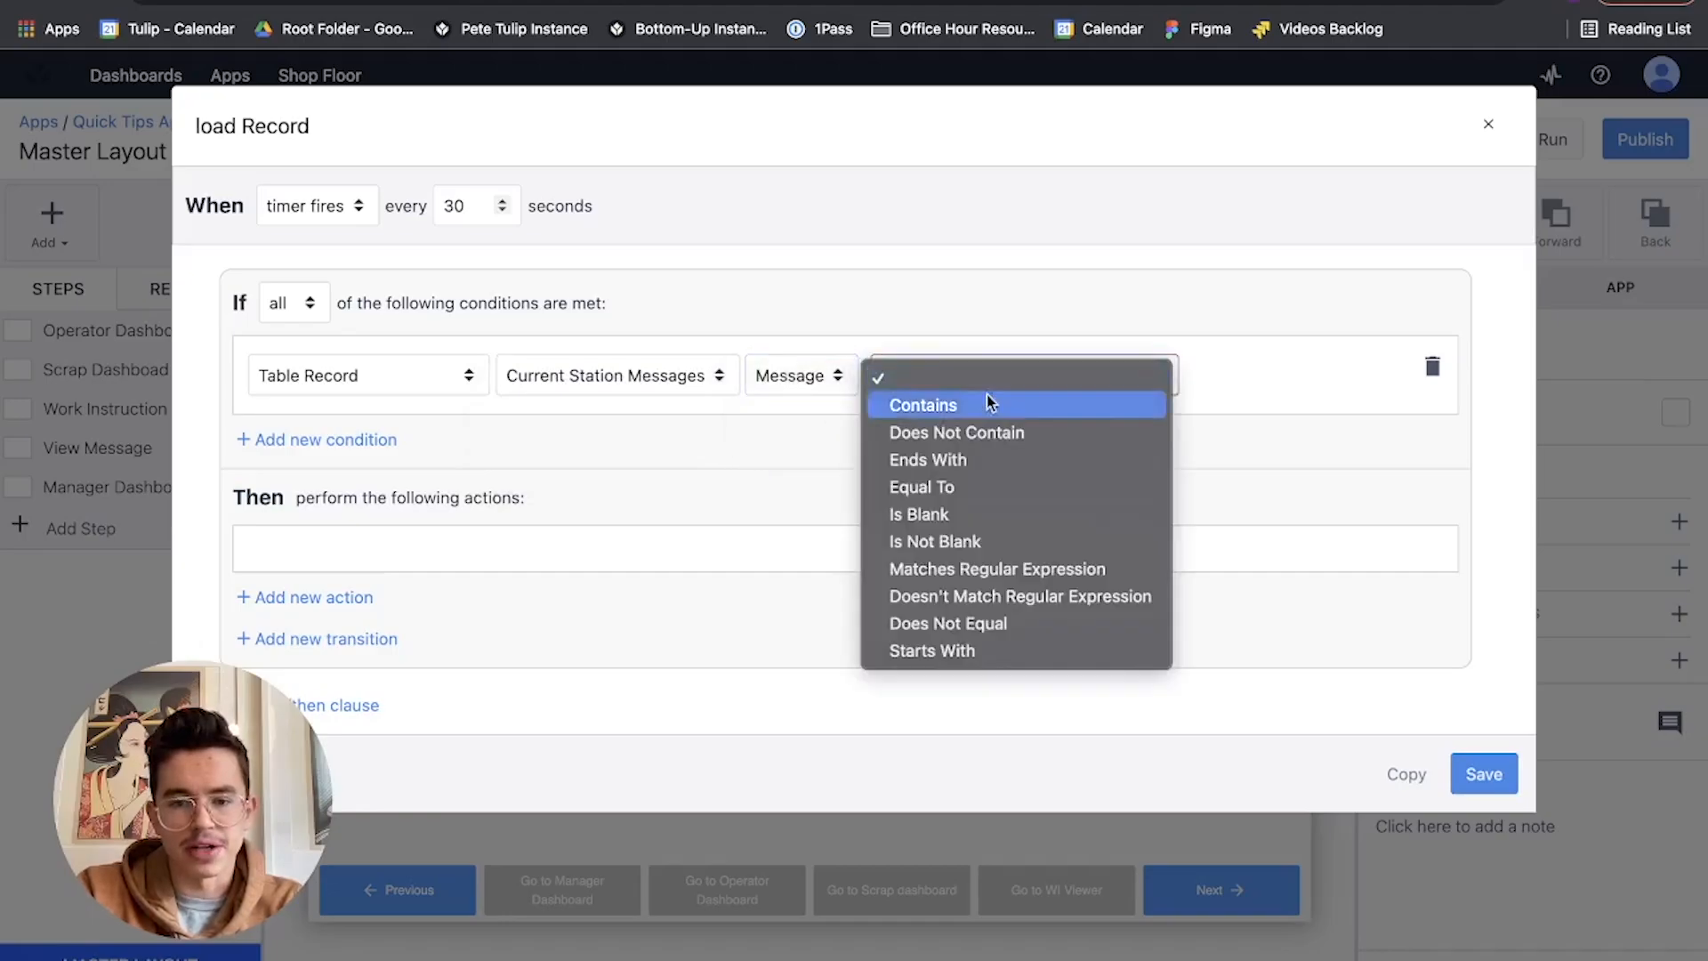
pyautogui.click(995, 516)
# Add a Table Records action that creates or loads a record by App Info Station Name into Current Station Messages, and save the trigger
pyautogui.click(307, 596)
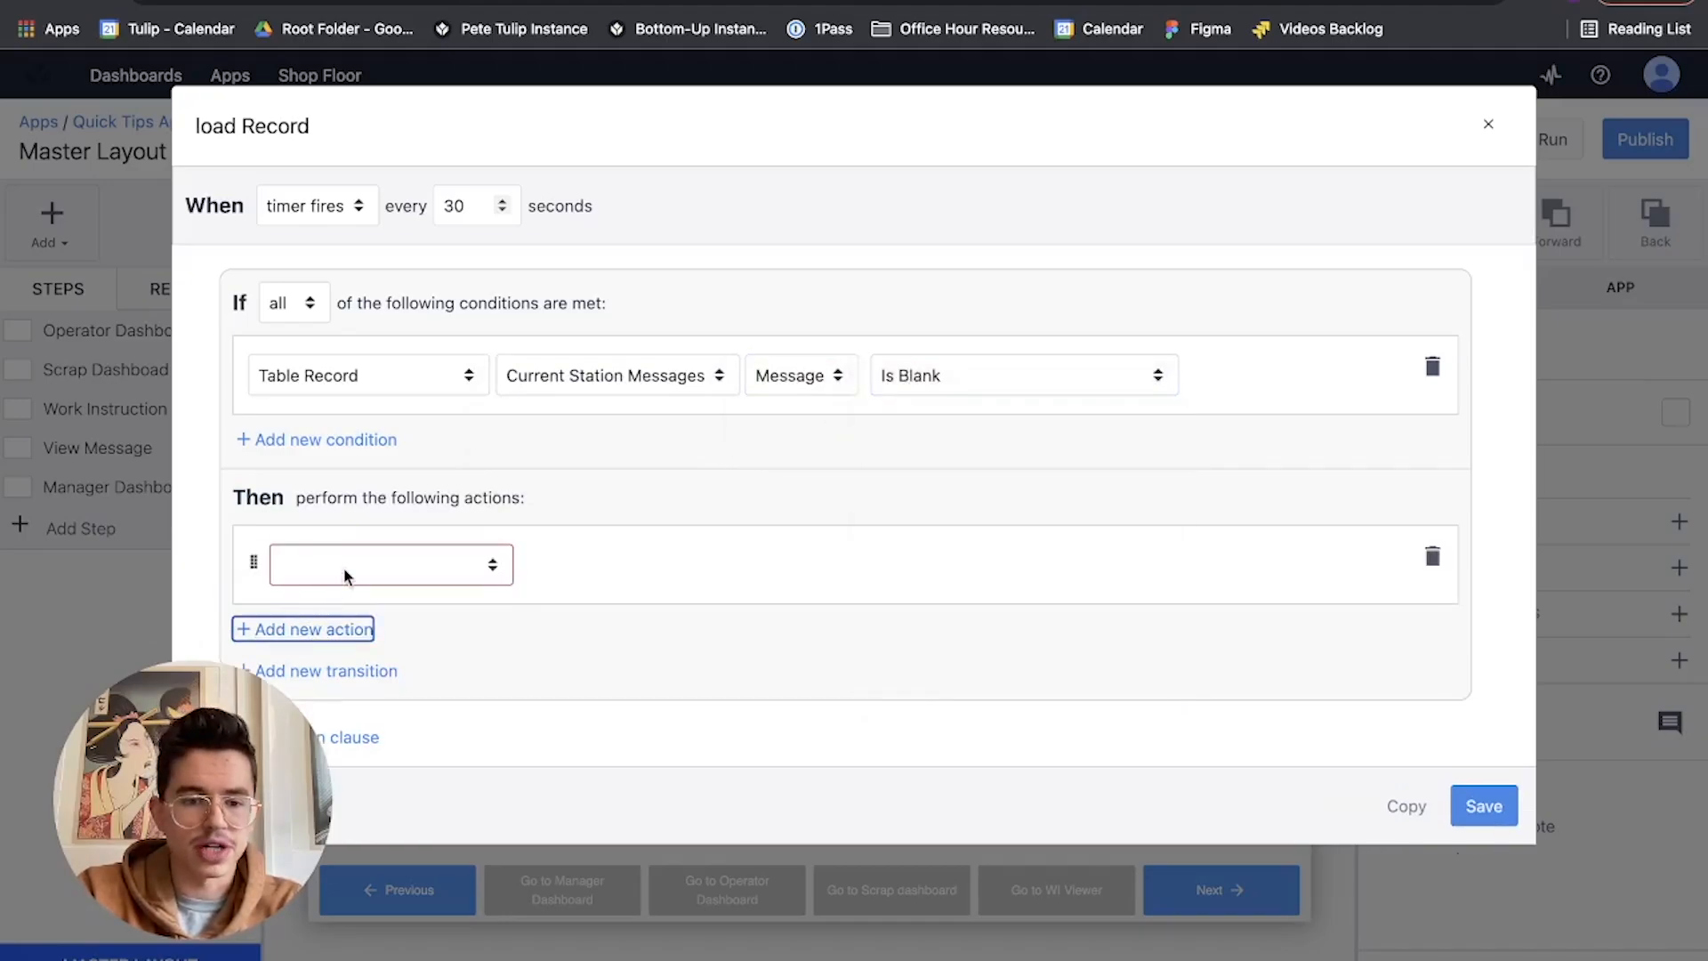
pyautogui.click(344, 568)
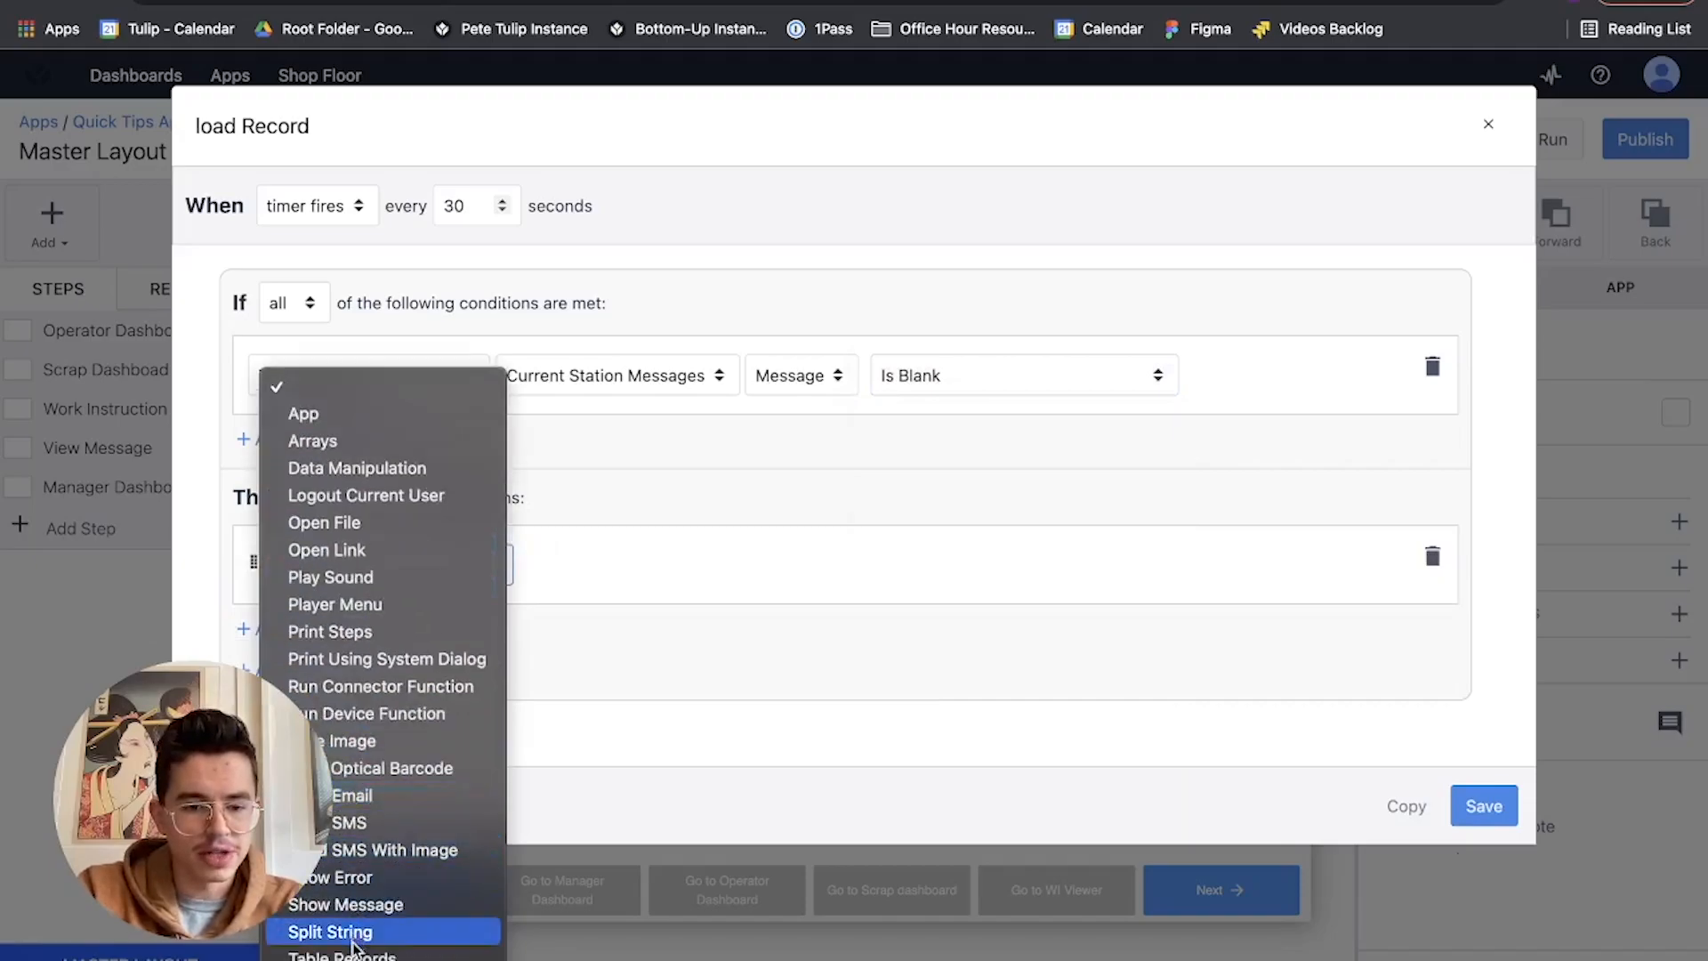
pyautogui.click(392, 954)
pyautogui.click(585, 566)
pyautogui.click(624, 703)
pyautogui.click(932, 566)
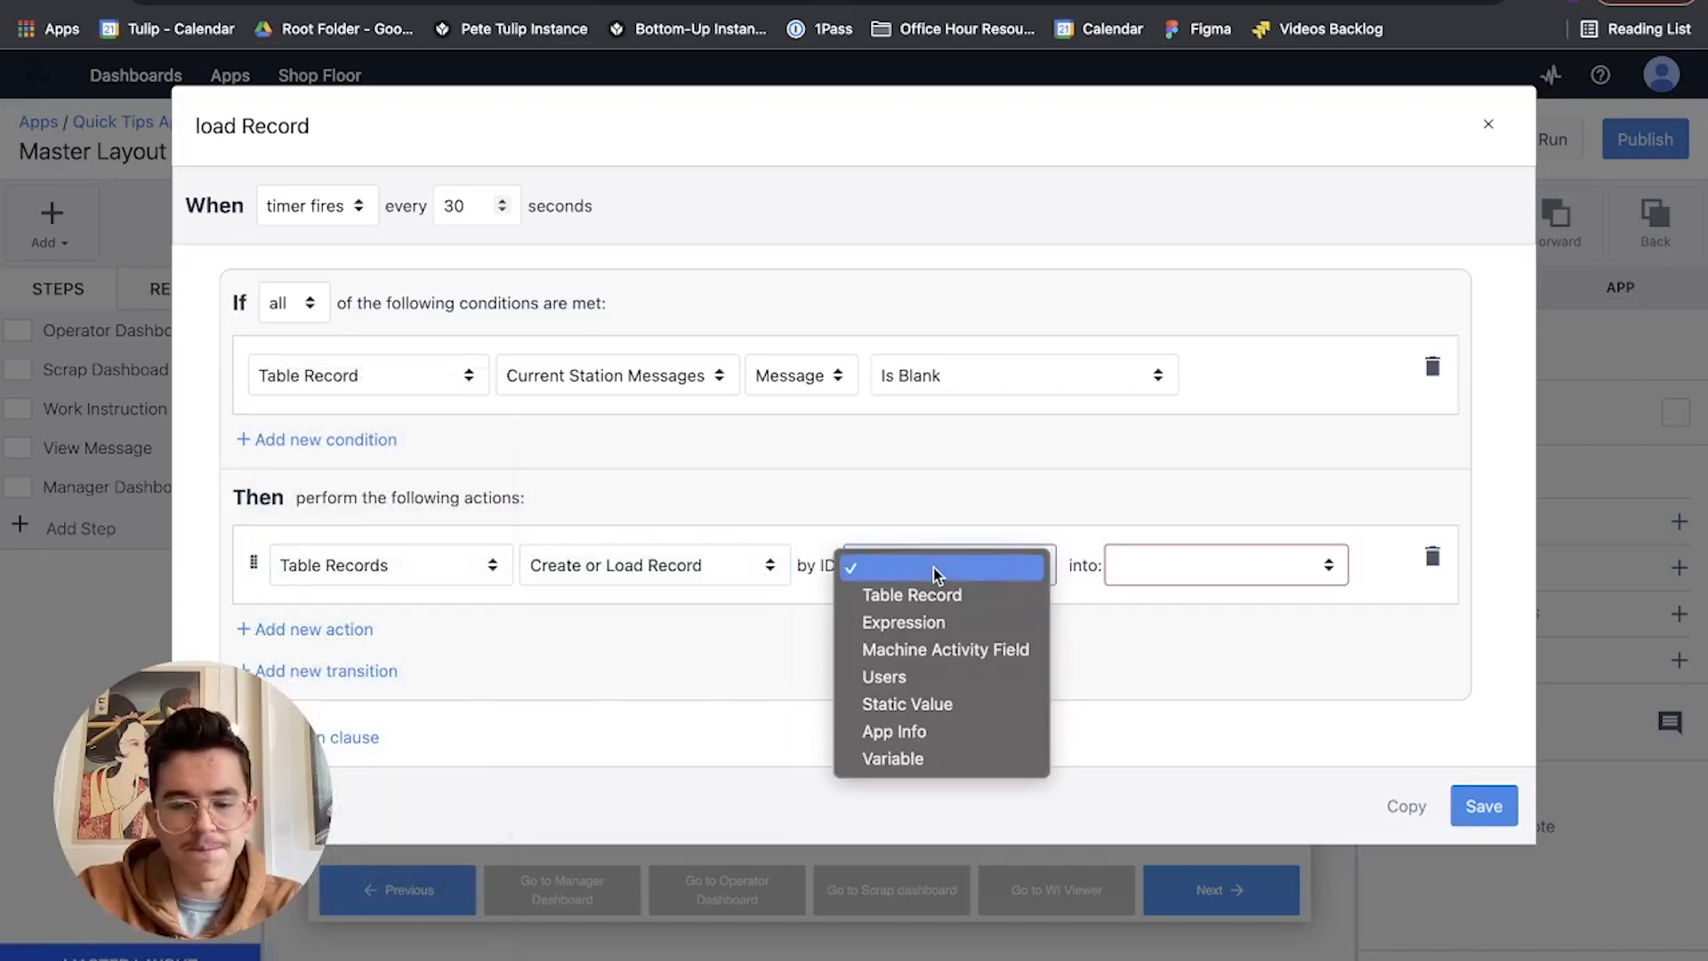
pyautogui.click(939, 720)
pyautogui.click(1093, 568)
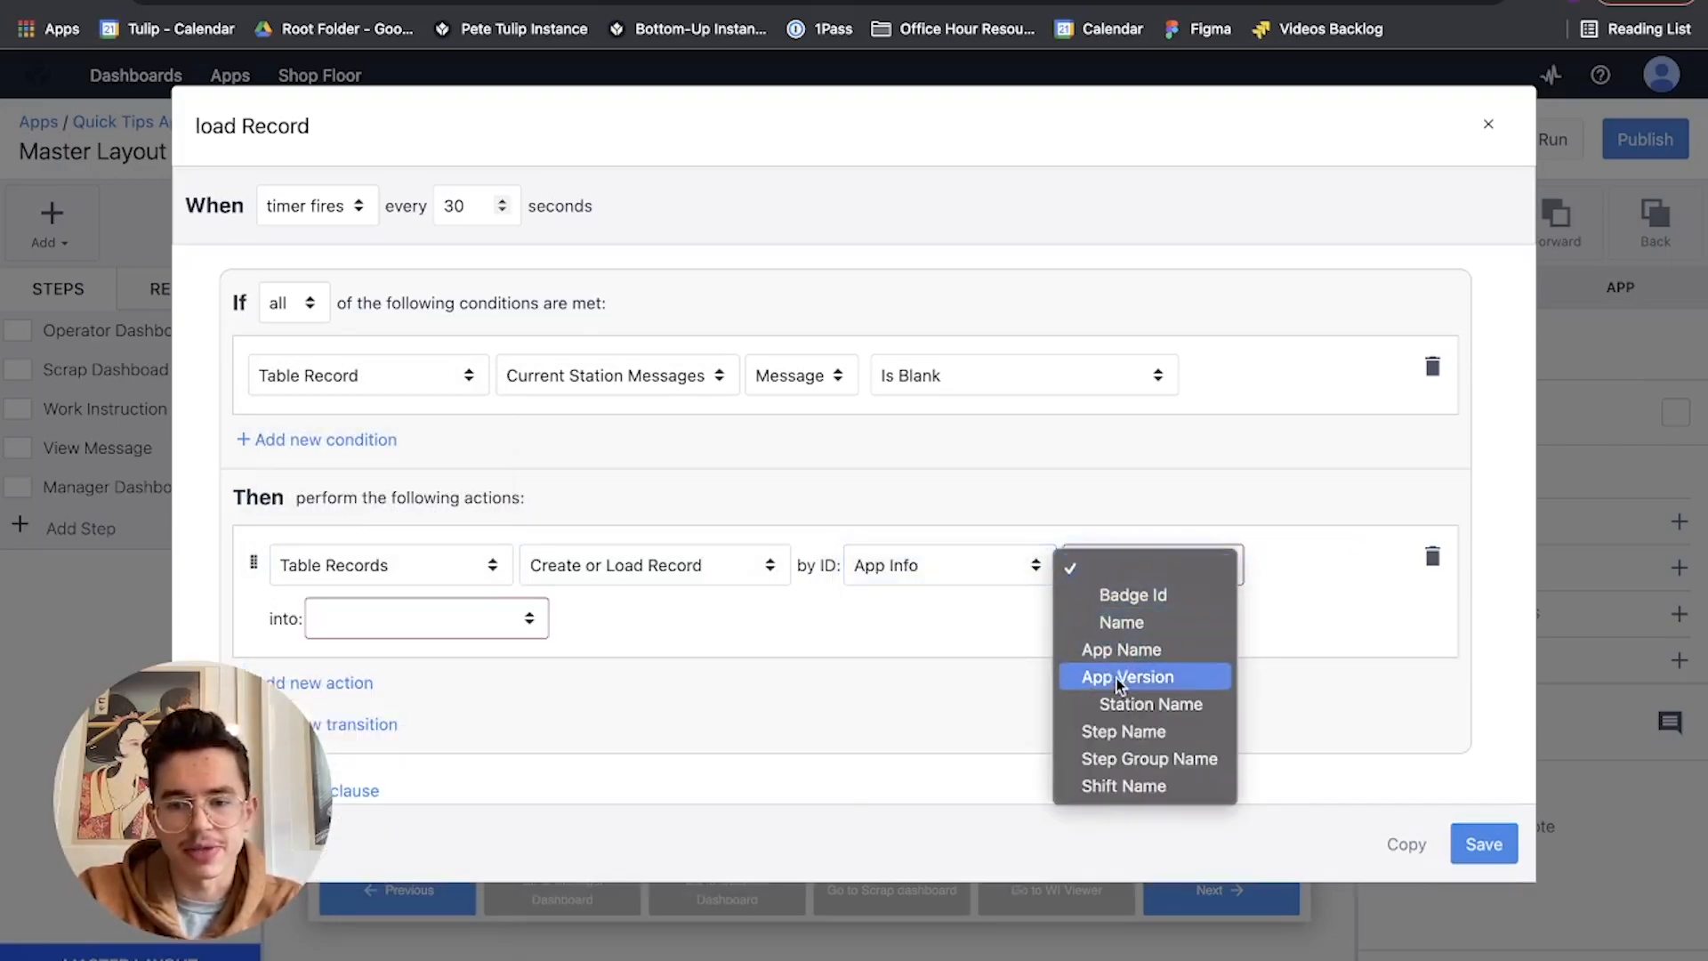
pyautogui.click(1123, 702)
pyautogui.click(451, 628)
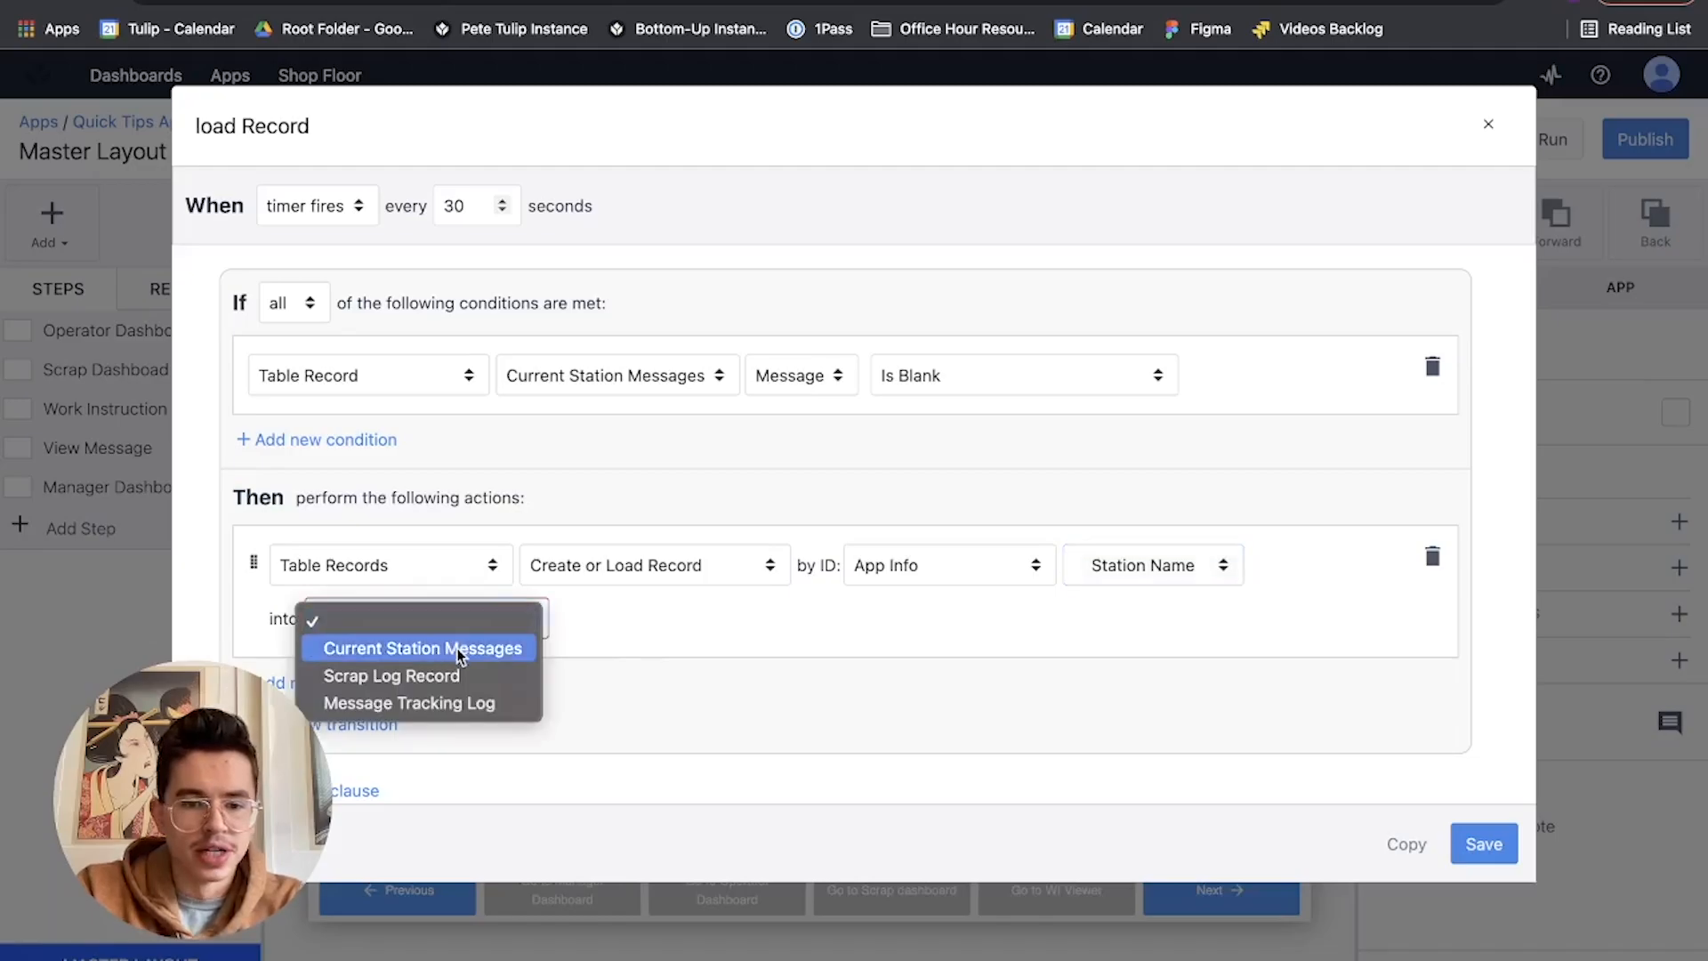
pyautogui.click(454, 648)
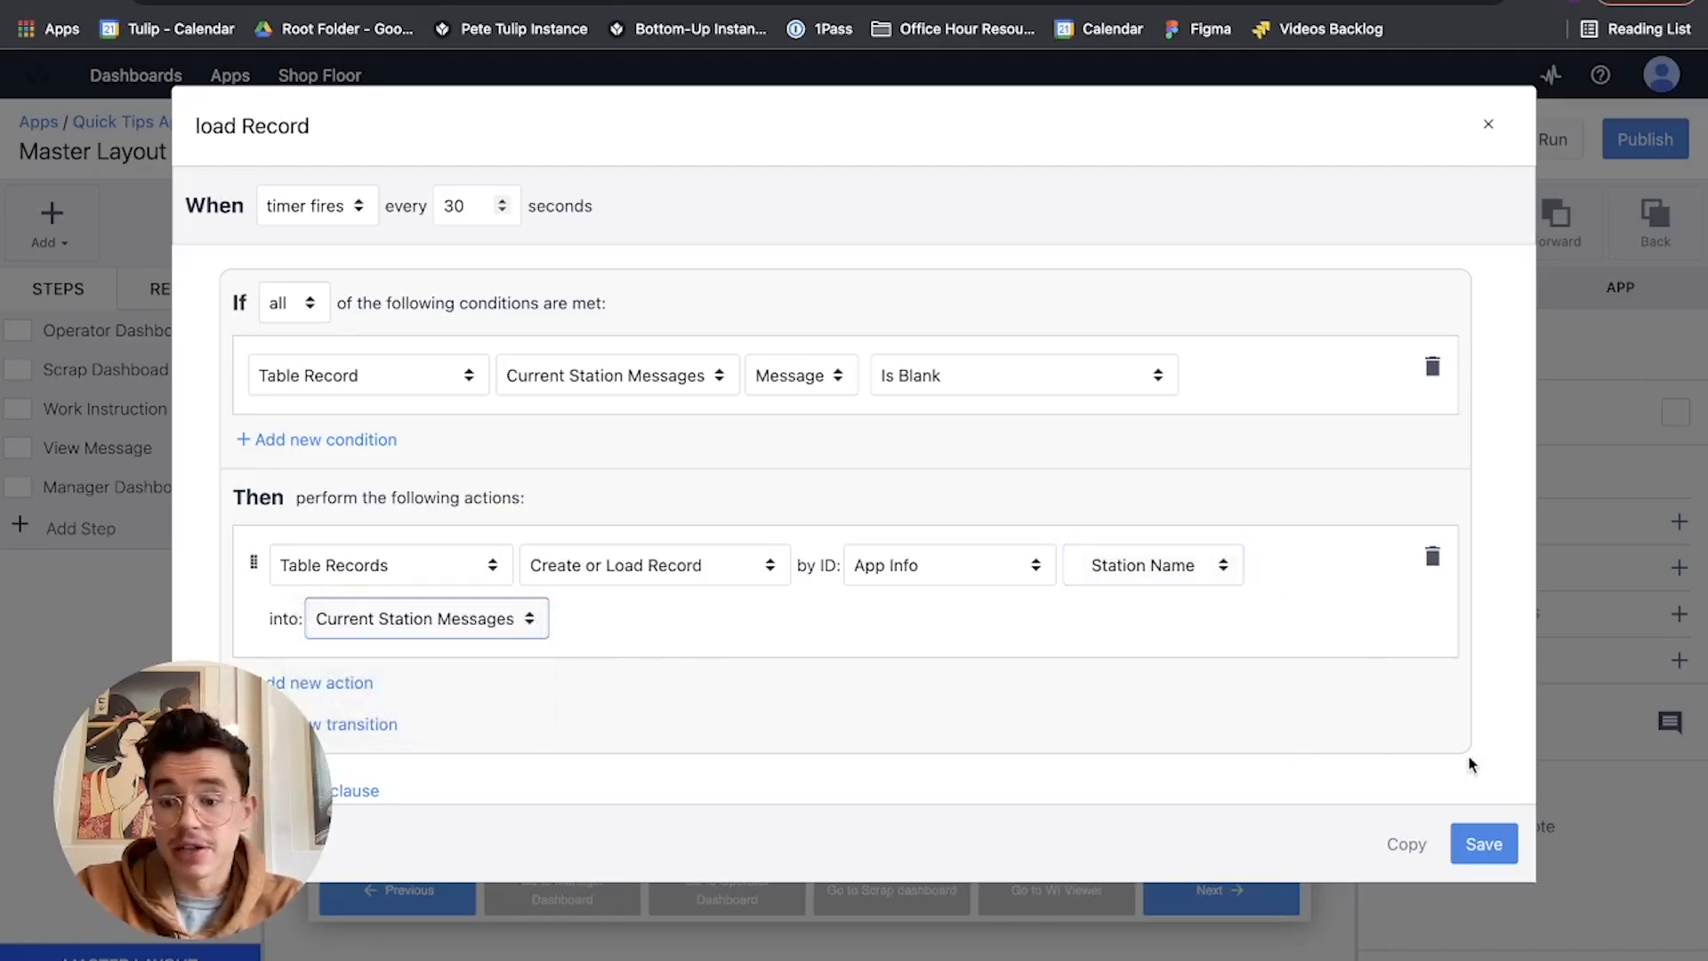
pyautogui.click(1484, 845)
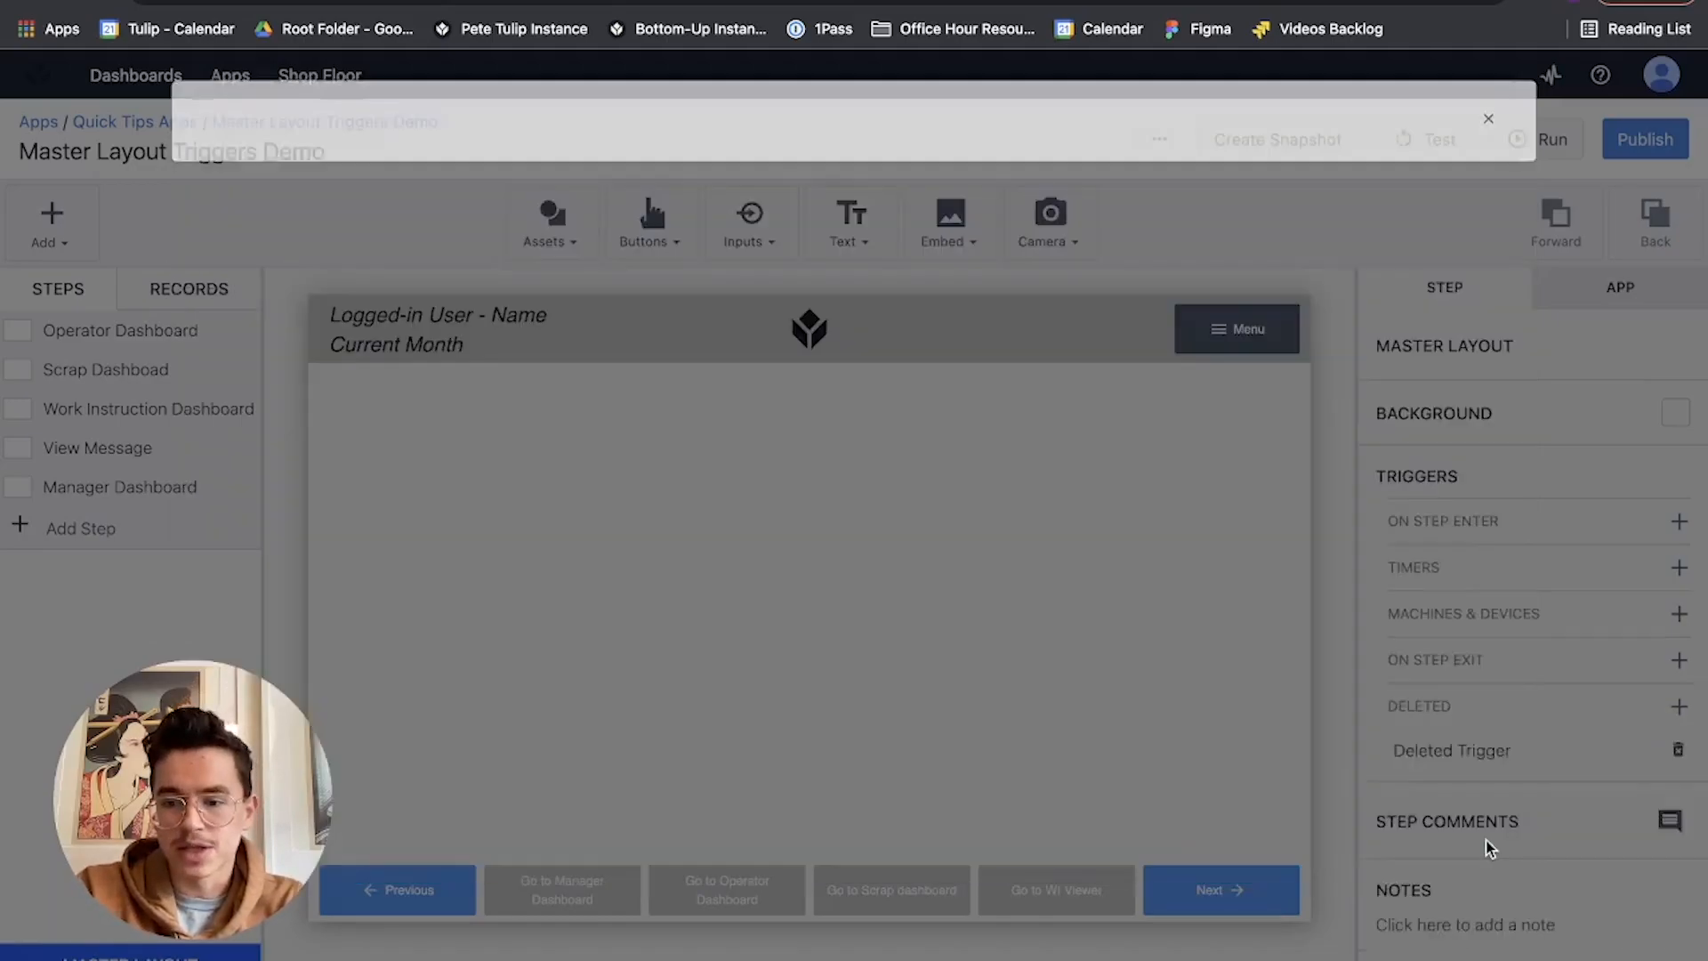
# Add a second master layout timer trigger named "Check for Message" that fires every 30 seconds
pyautogui.click(1679, 569)
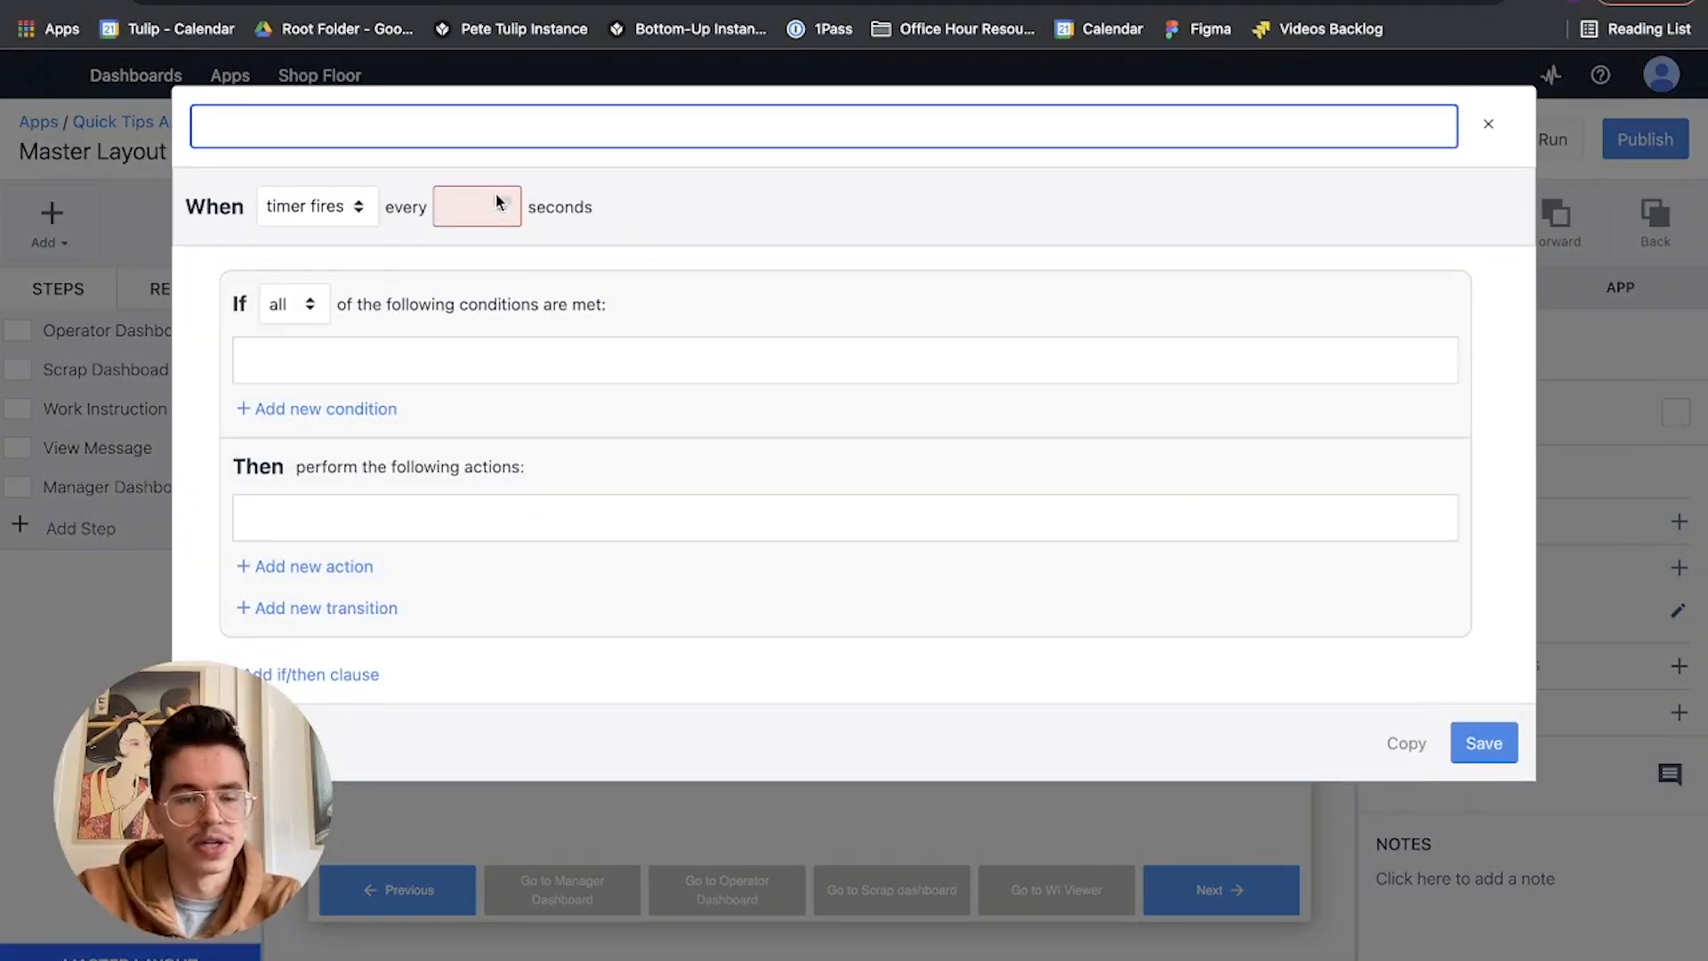
pyautogui.write('Check for')
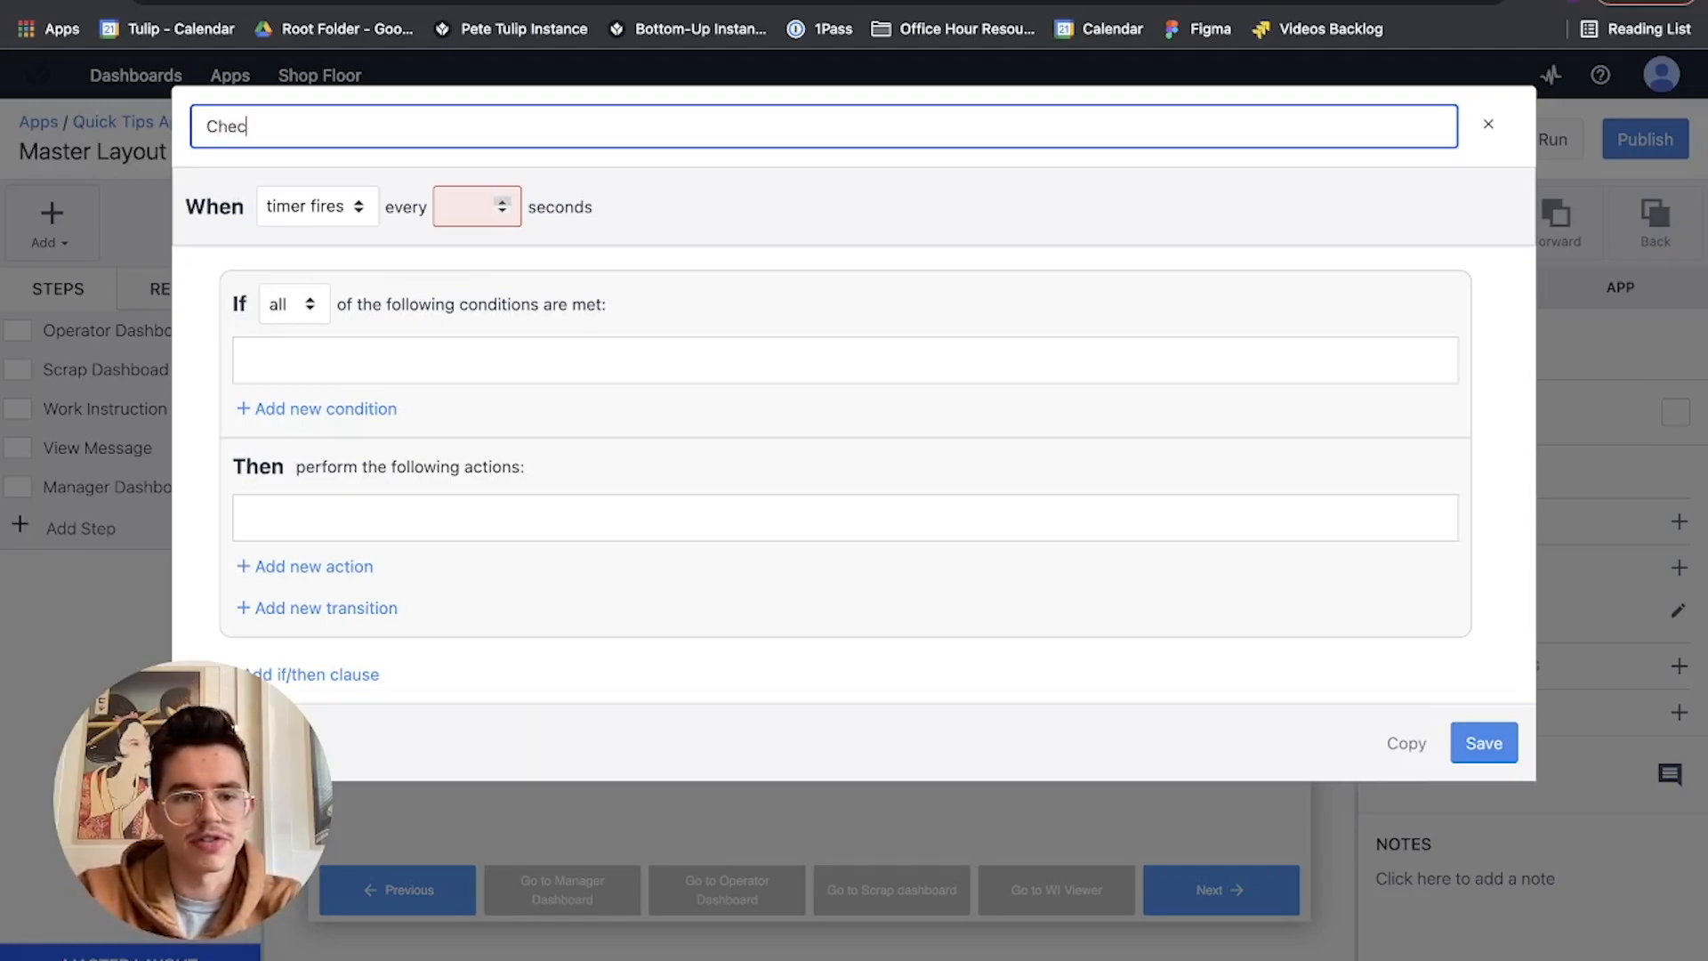
pyautogui.write('age')
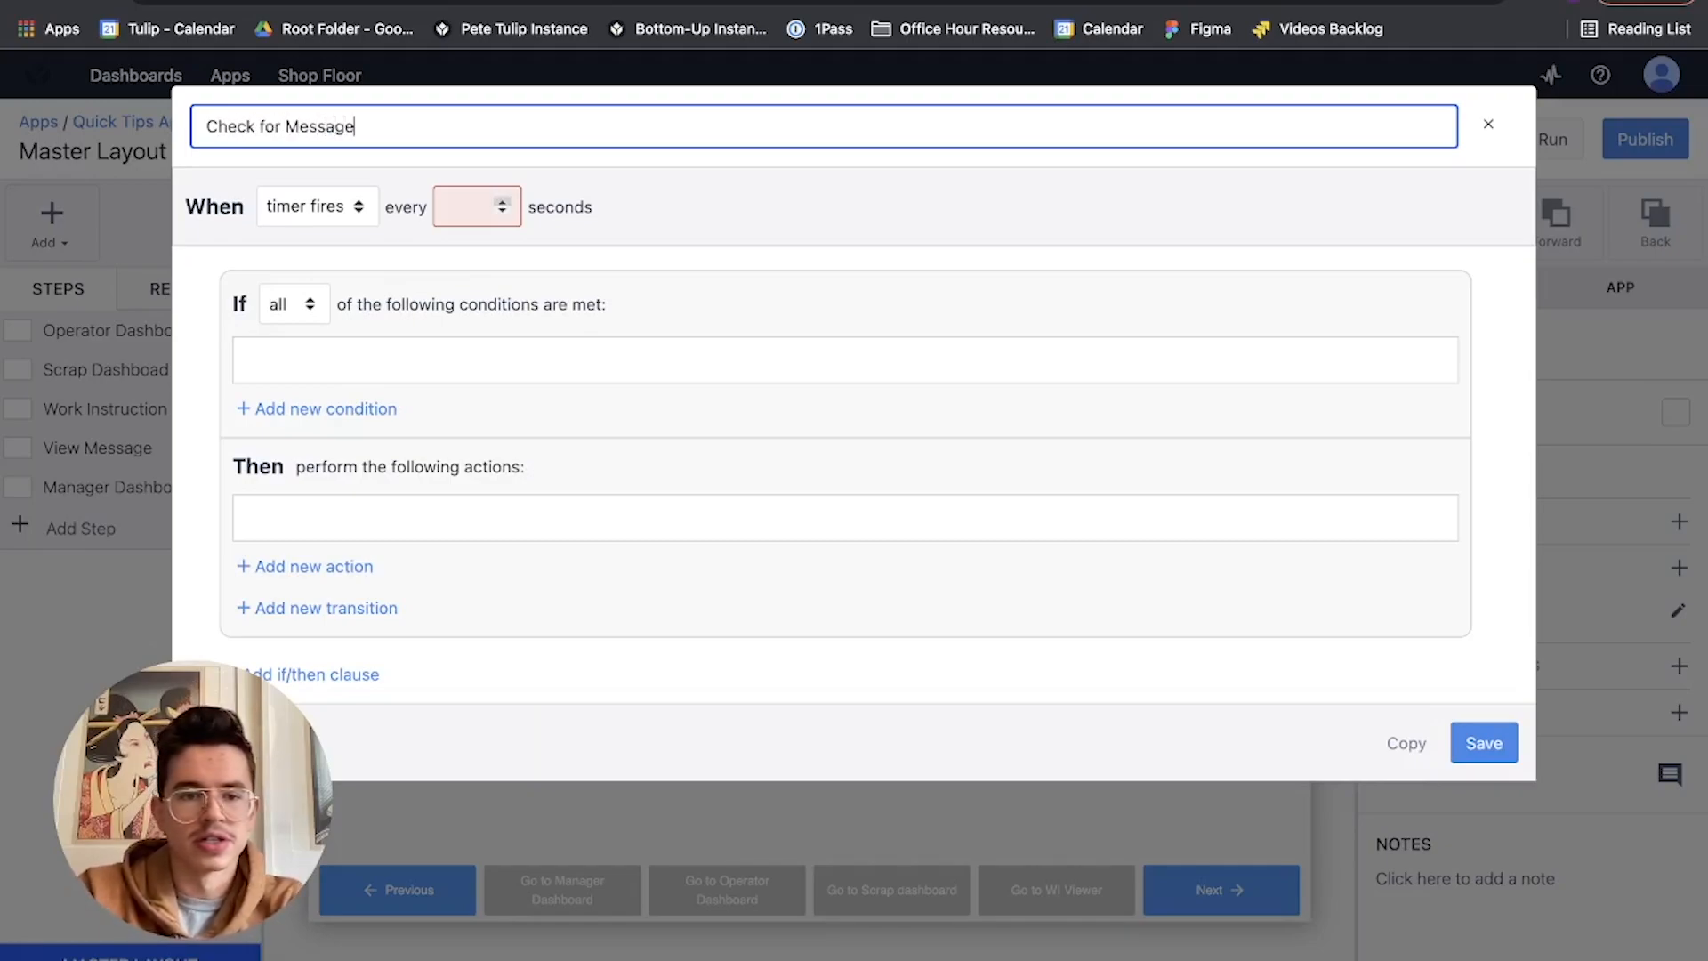
pyautogui.click(475, 213)
pyautogui.write('30')
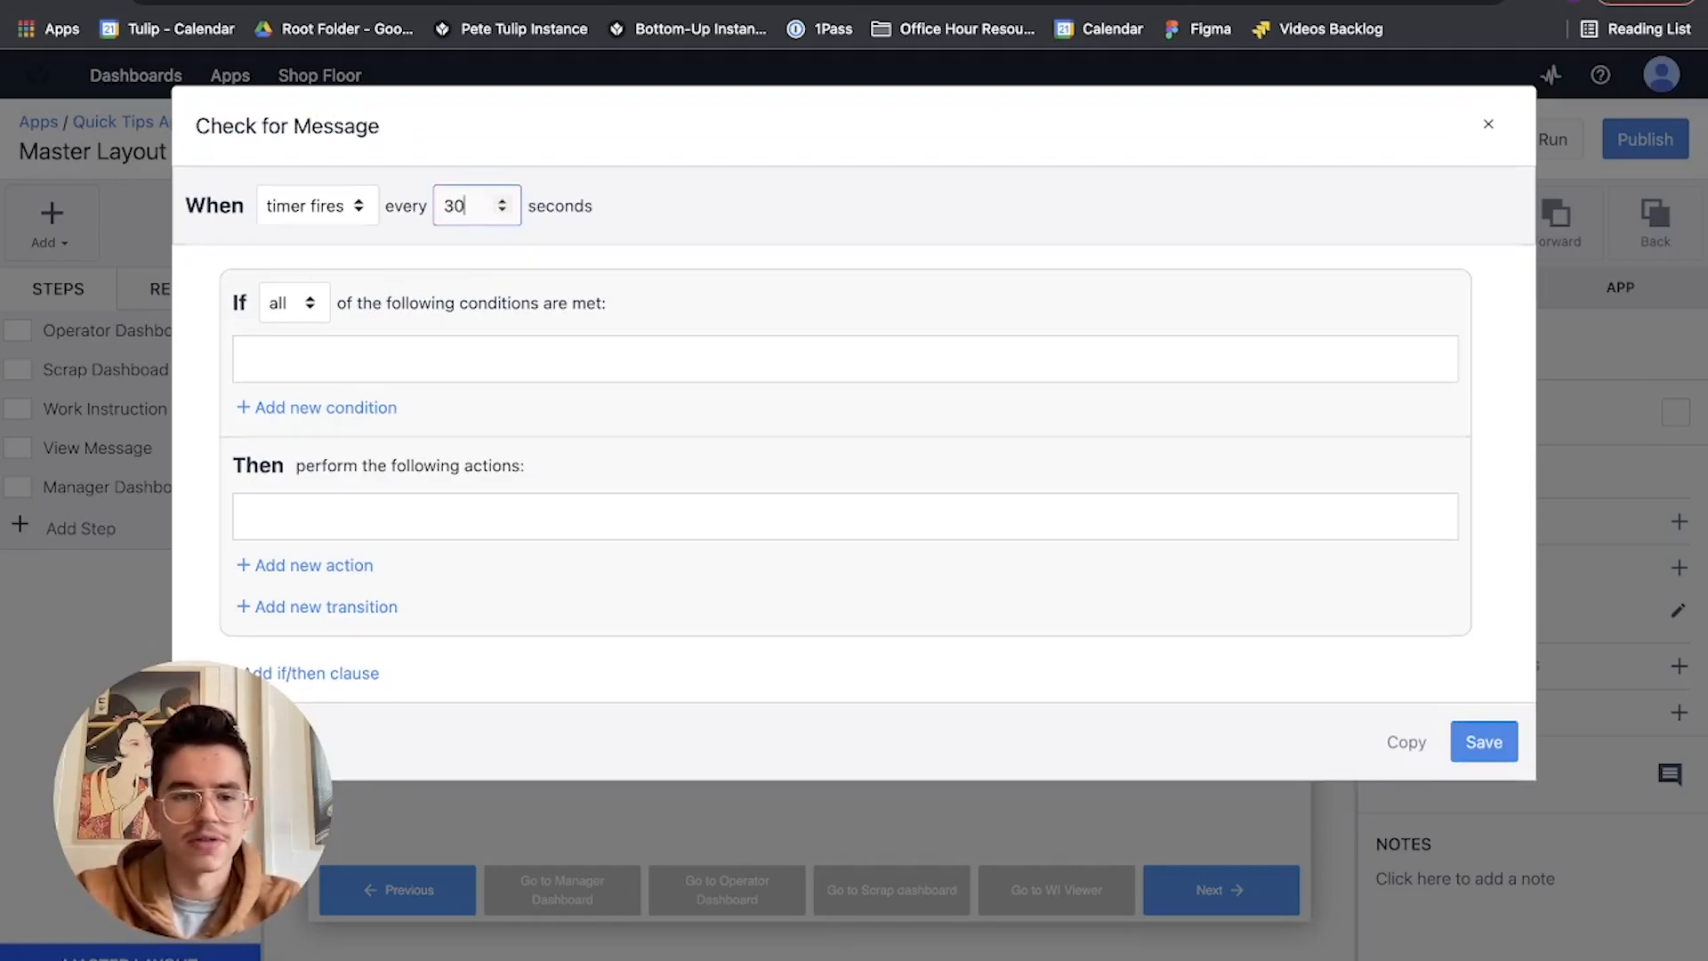
# Add a condition that the Message field of the Current Station Messages table record is not blank
pyautogui.click(328, 405)
pyautogui.click(325, 381)
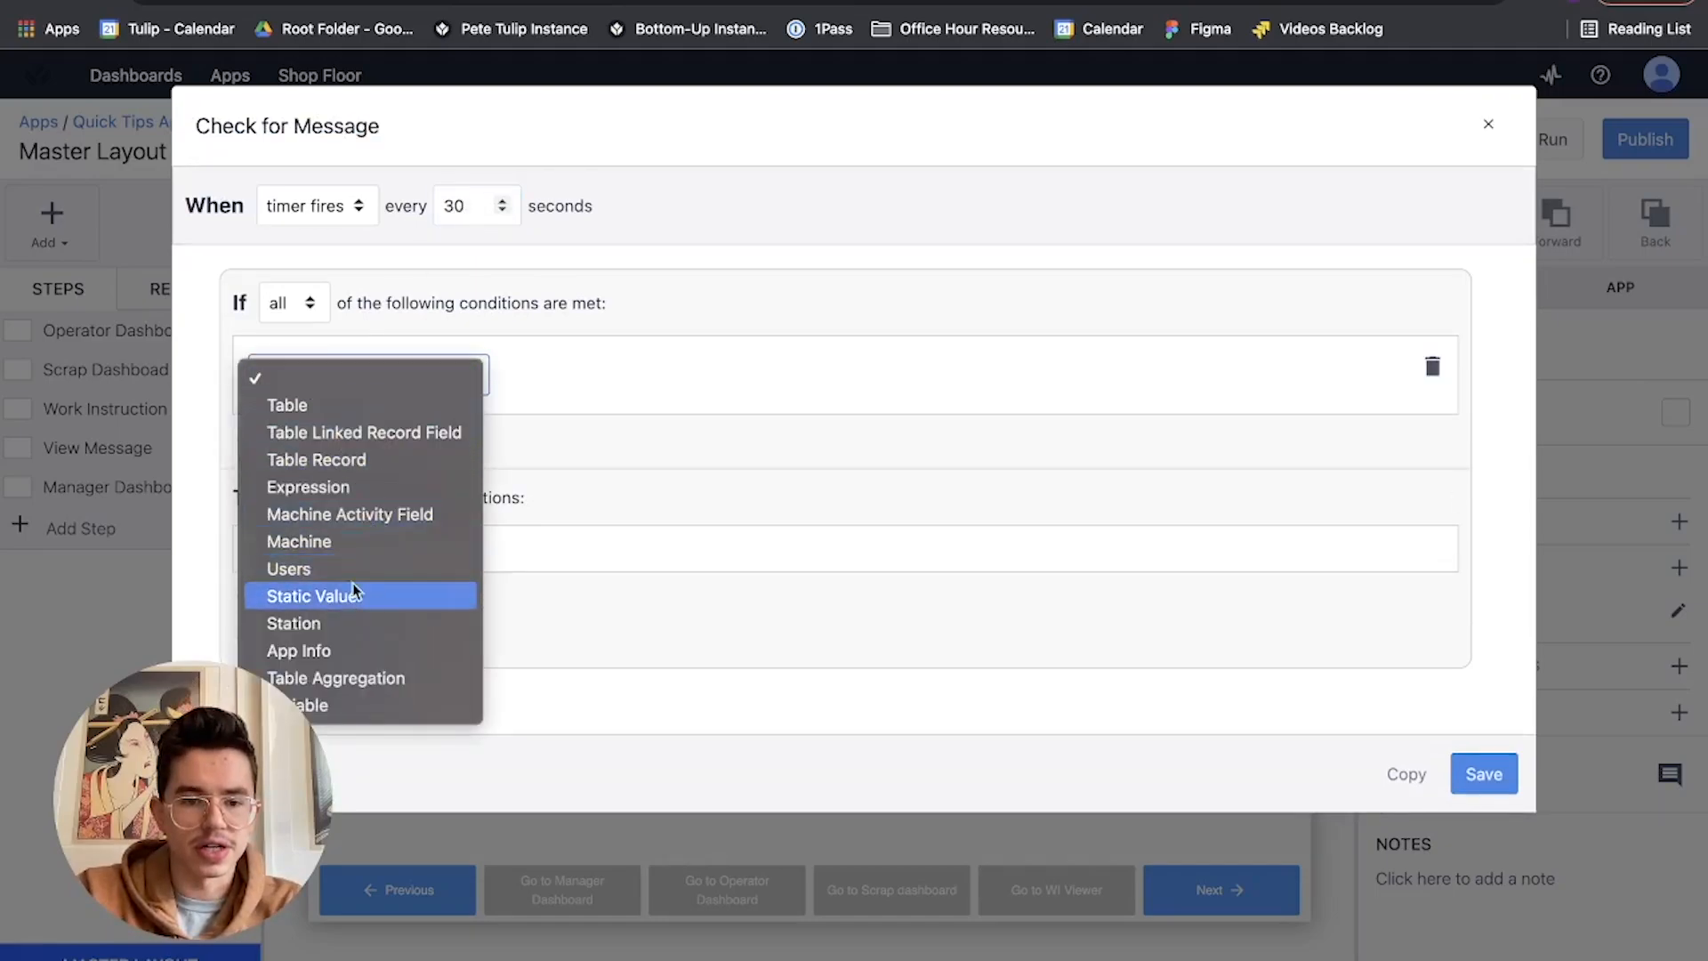
pyautogui.click(358, 461)
pyautogui.click(534, 377)
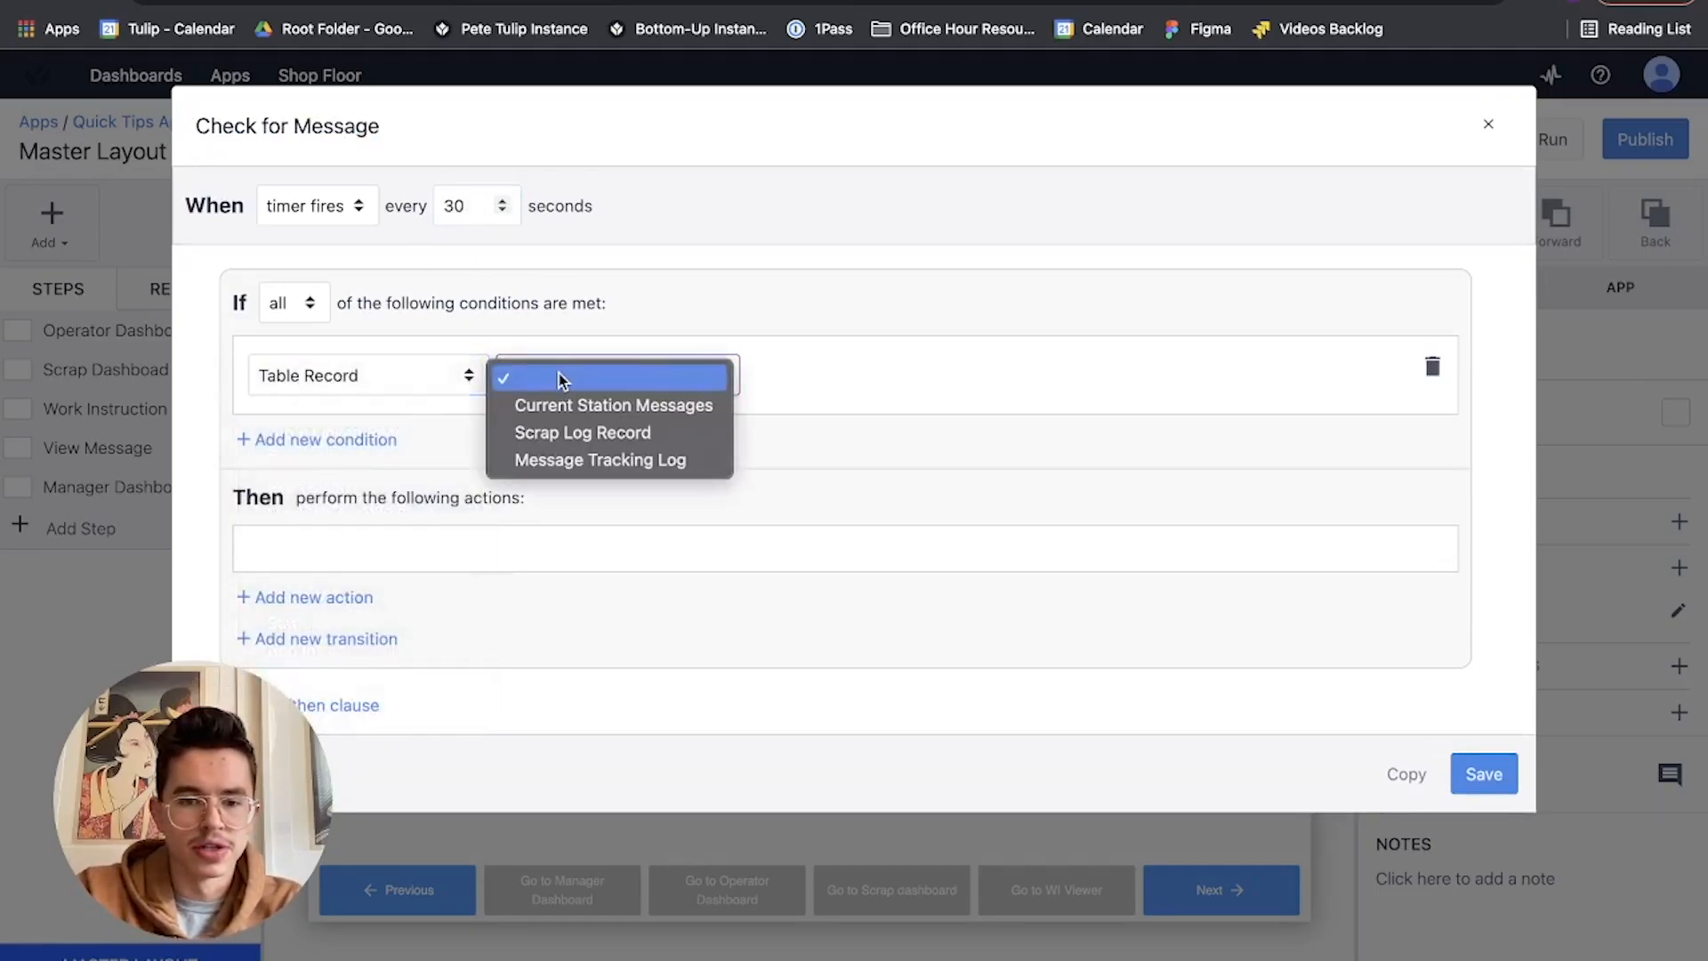
pyautogui.click(605, 401)
pyautogui.click(804, 377)
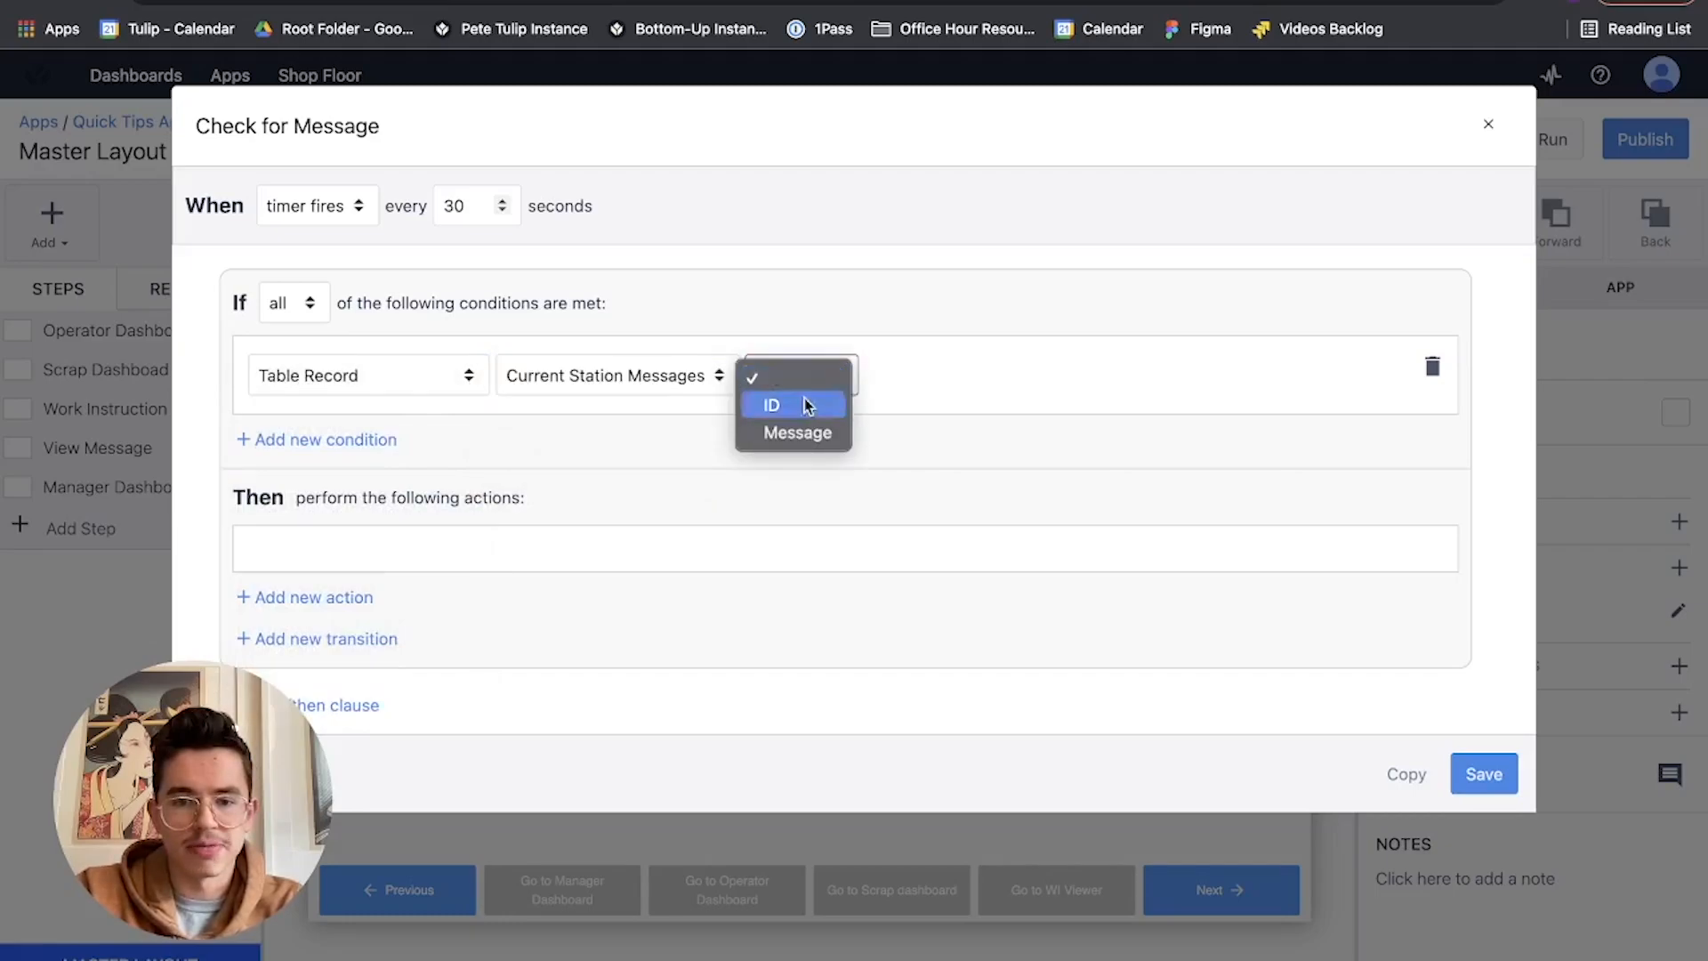
pyautogui.click(795, 429)
pyautogui.click(921, 378)
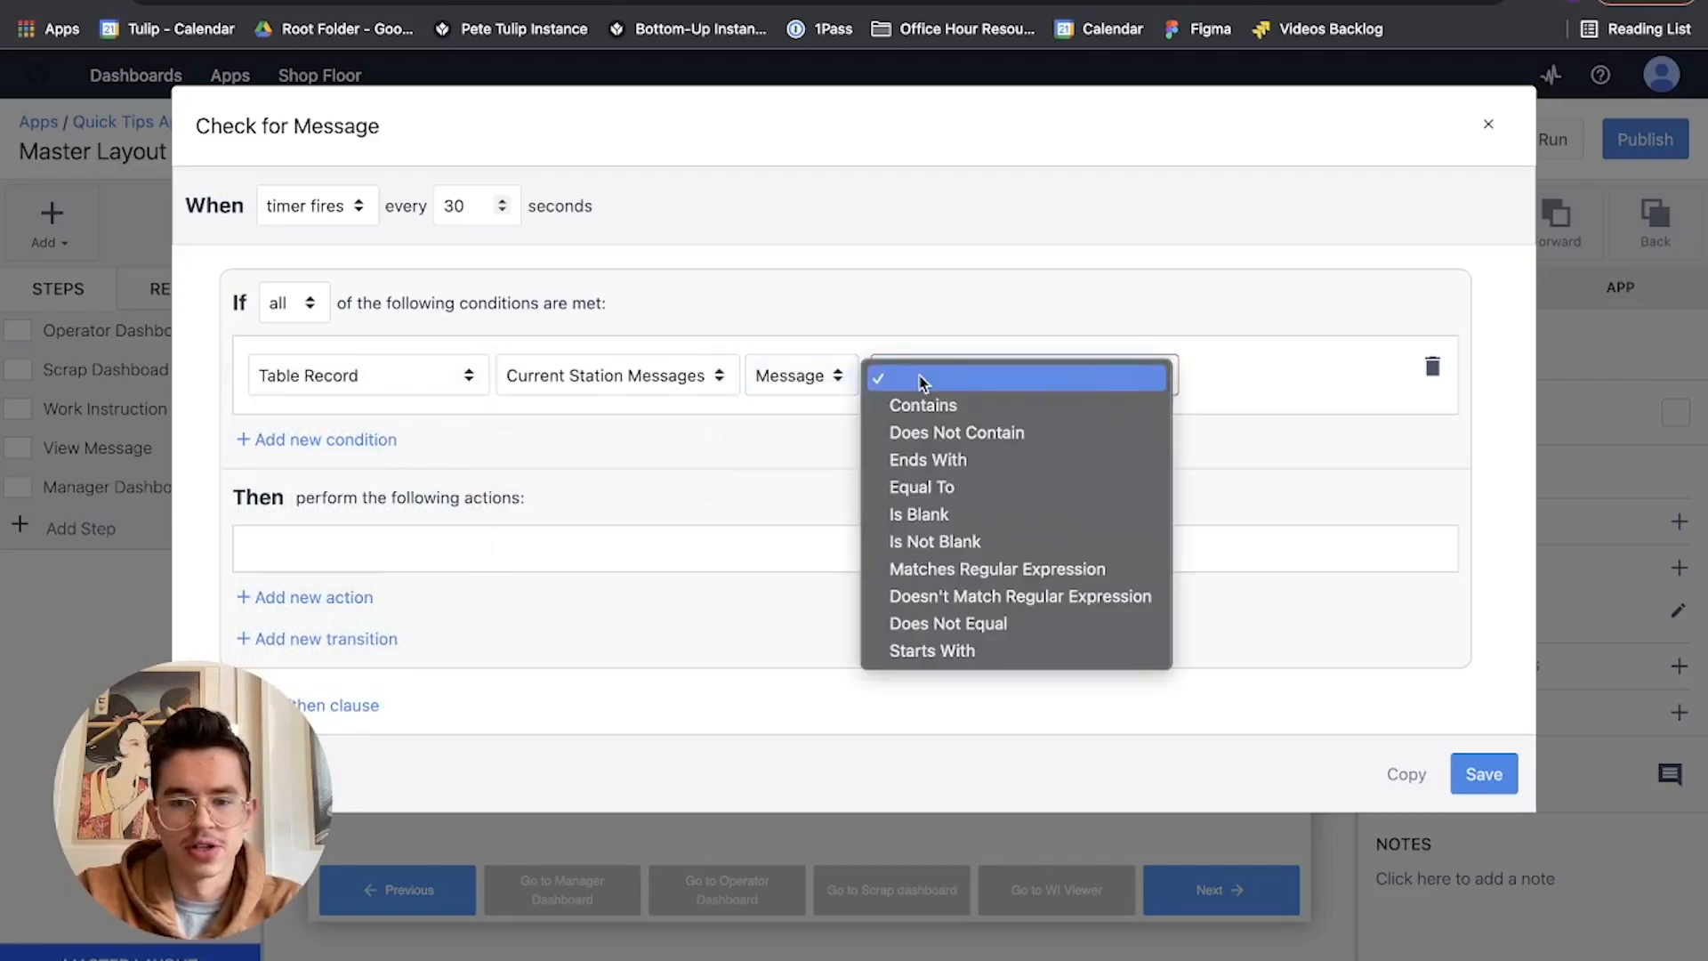
pyautogui.click(946, 542)
# Add a Go To Step transition to View Message in the Check for Message trigger and save it
pyautogui.click(359, 655)
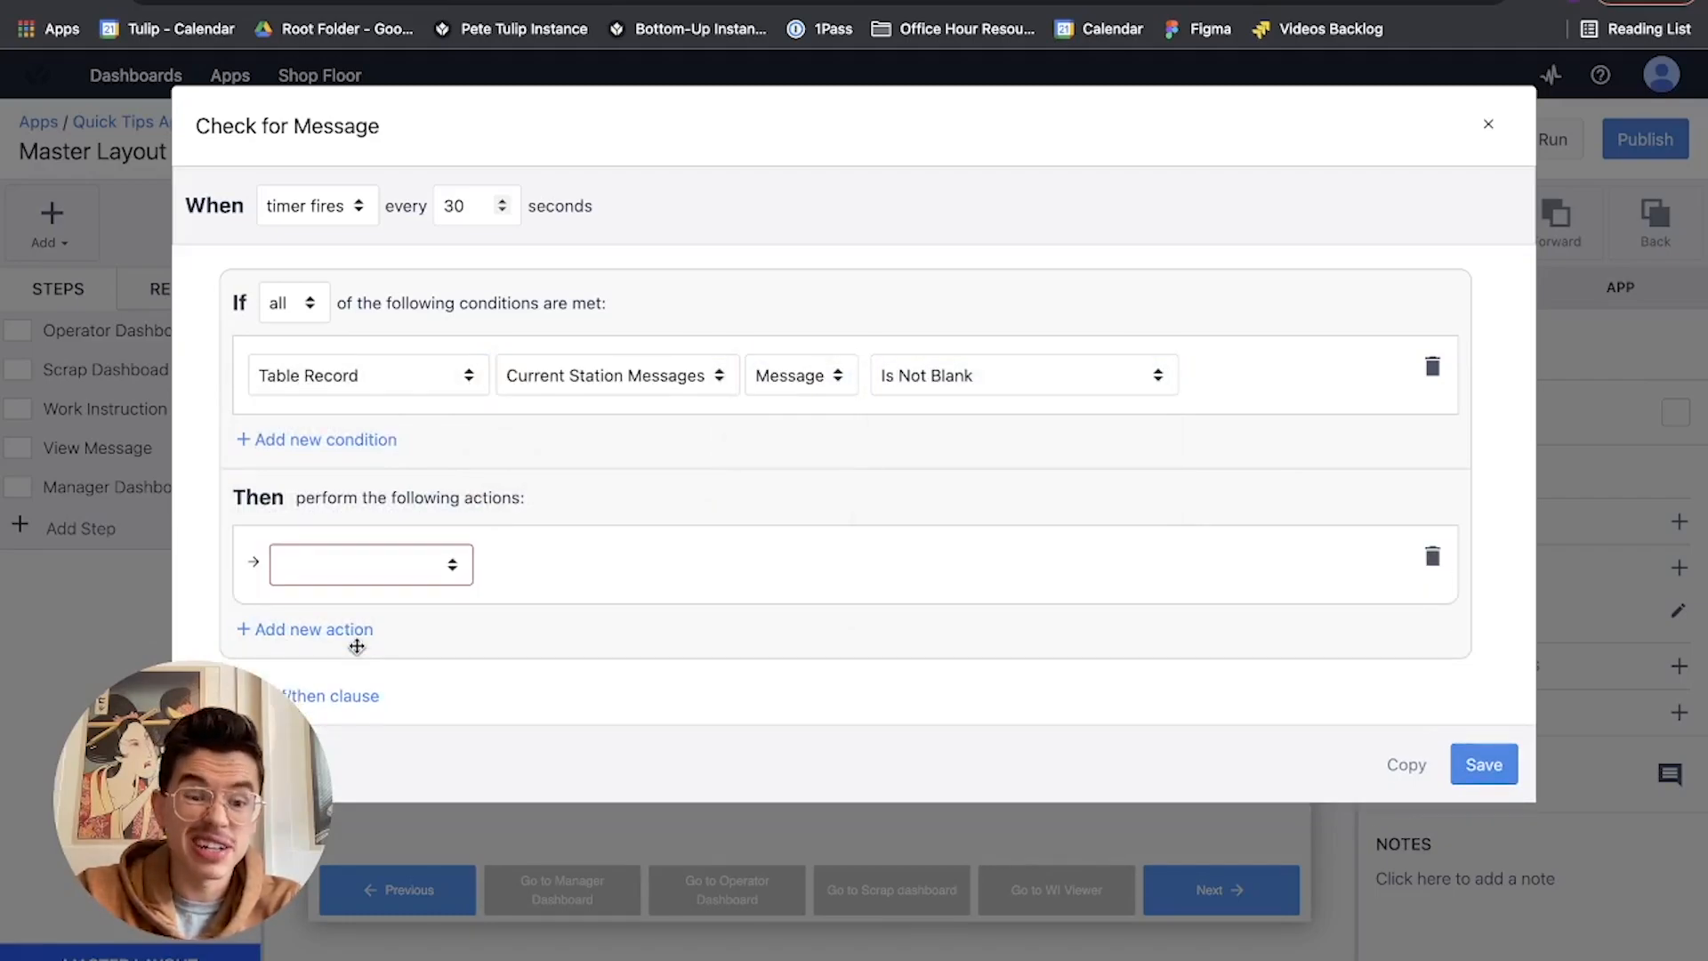
pyautogui.click(378, 565)
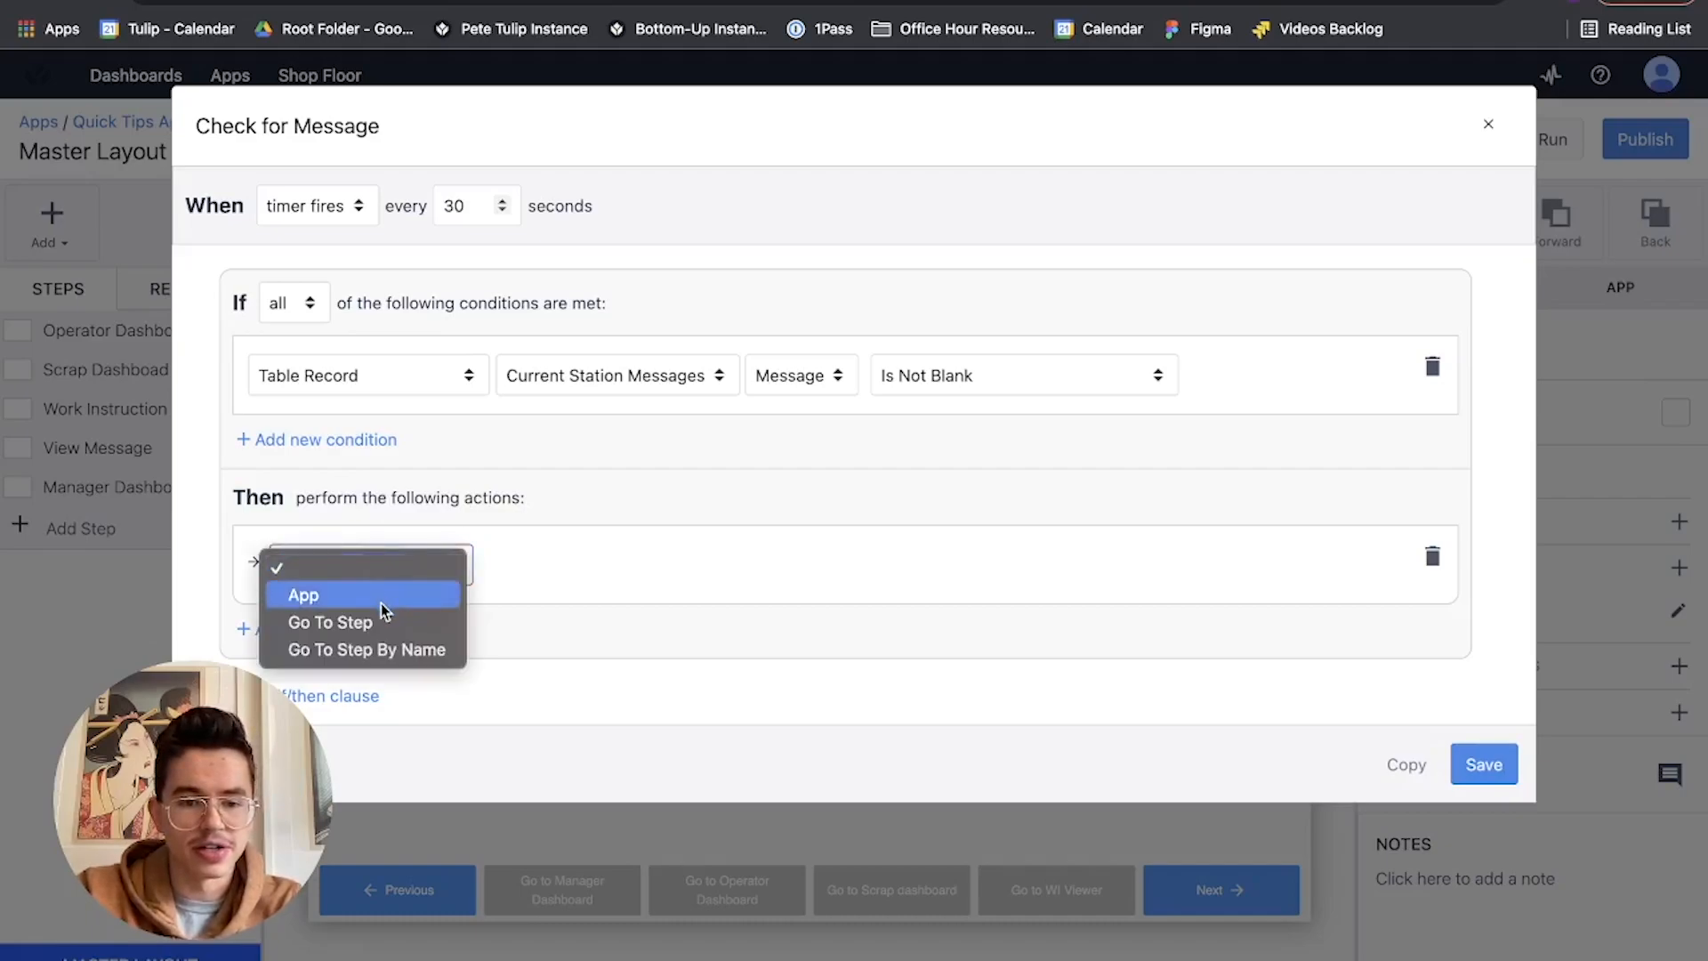
pyautogui.click(383, 603)
pyautogui.click(422, 565)
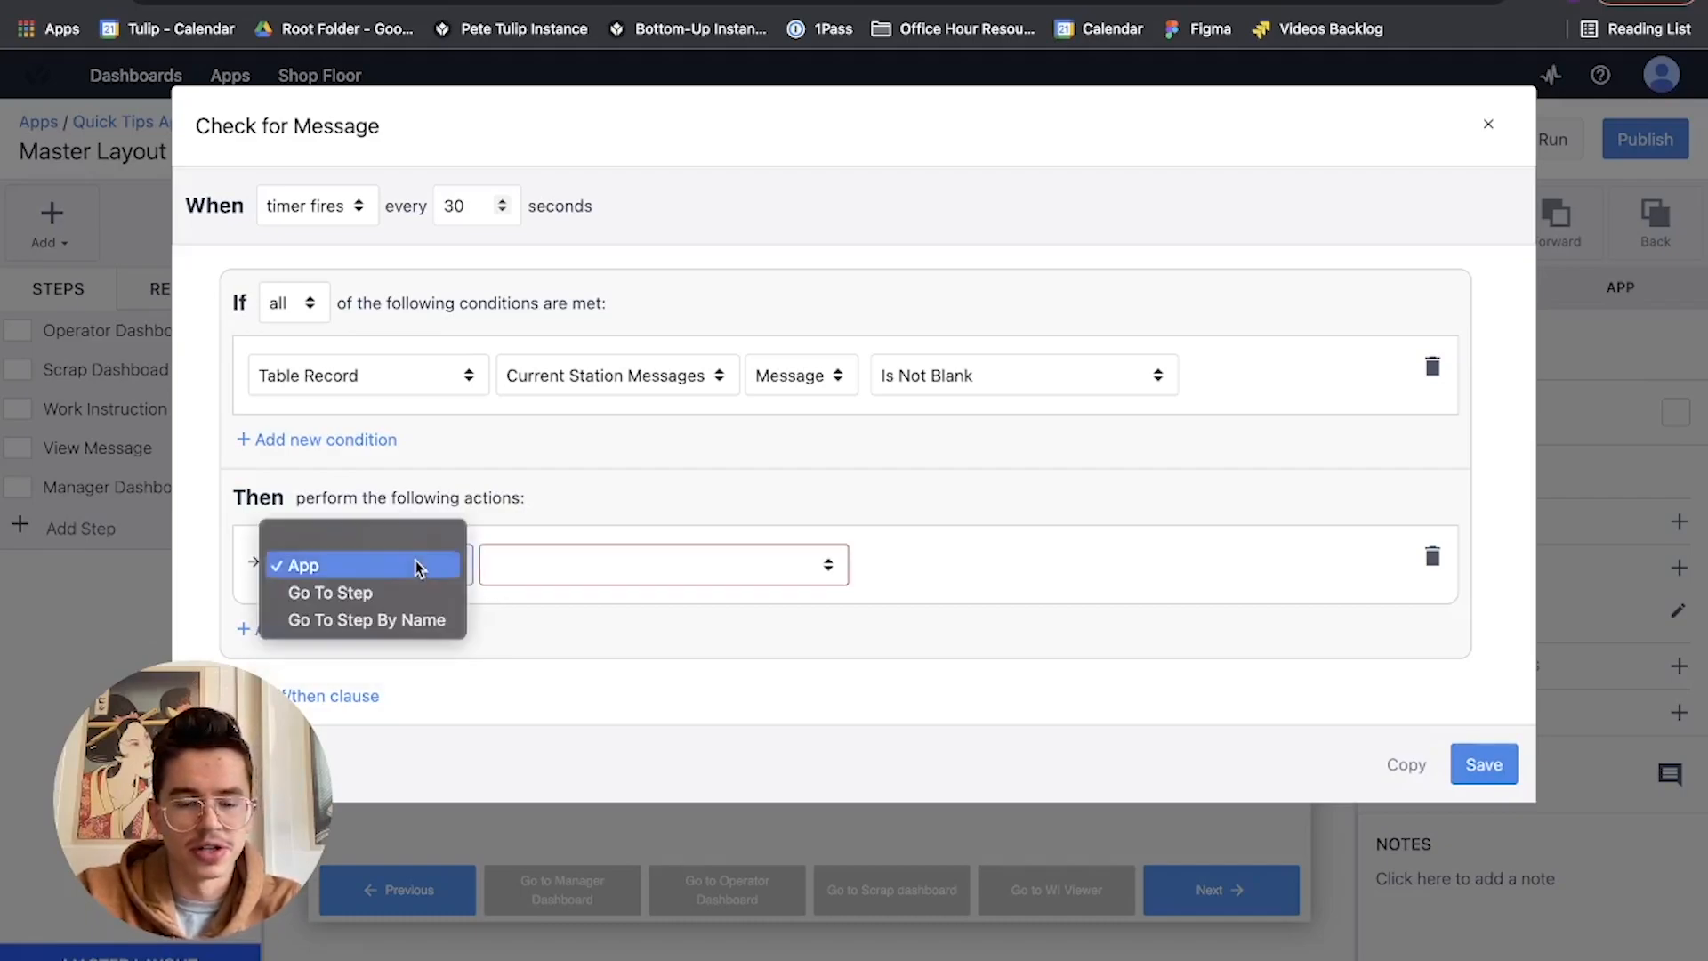
pyautogui.click(412, 595)
pyautogui.click(574, 569)
pyautogui.click(614, 785)
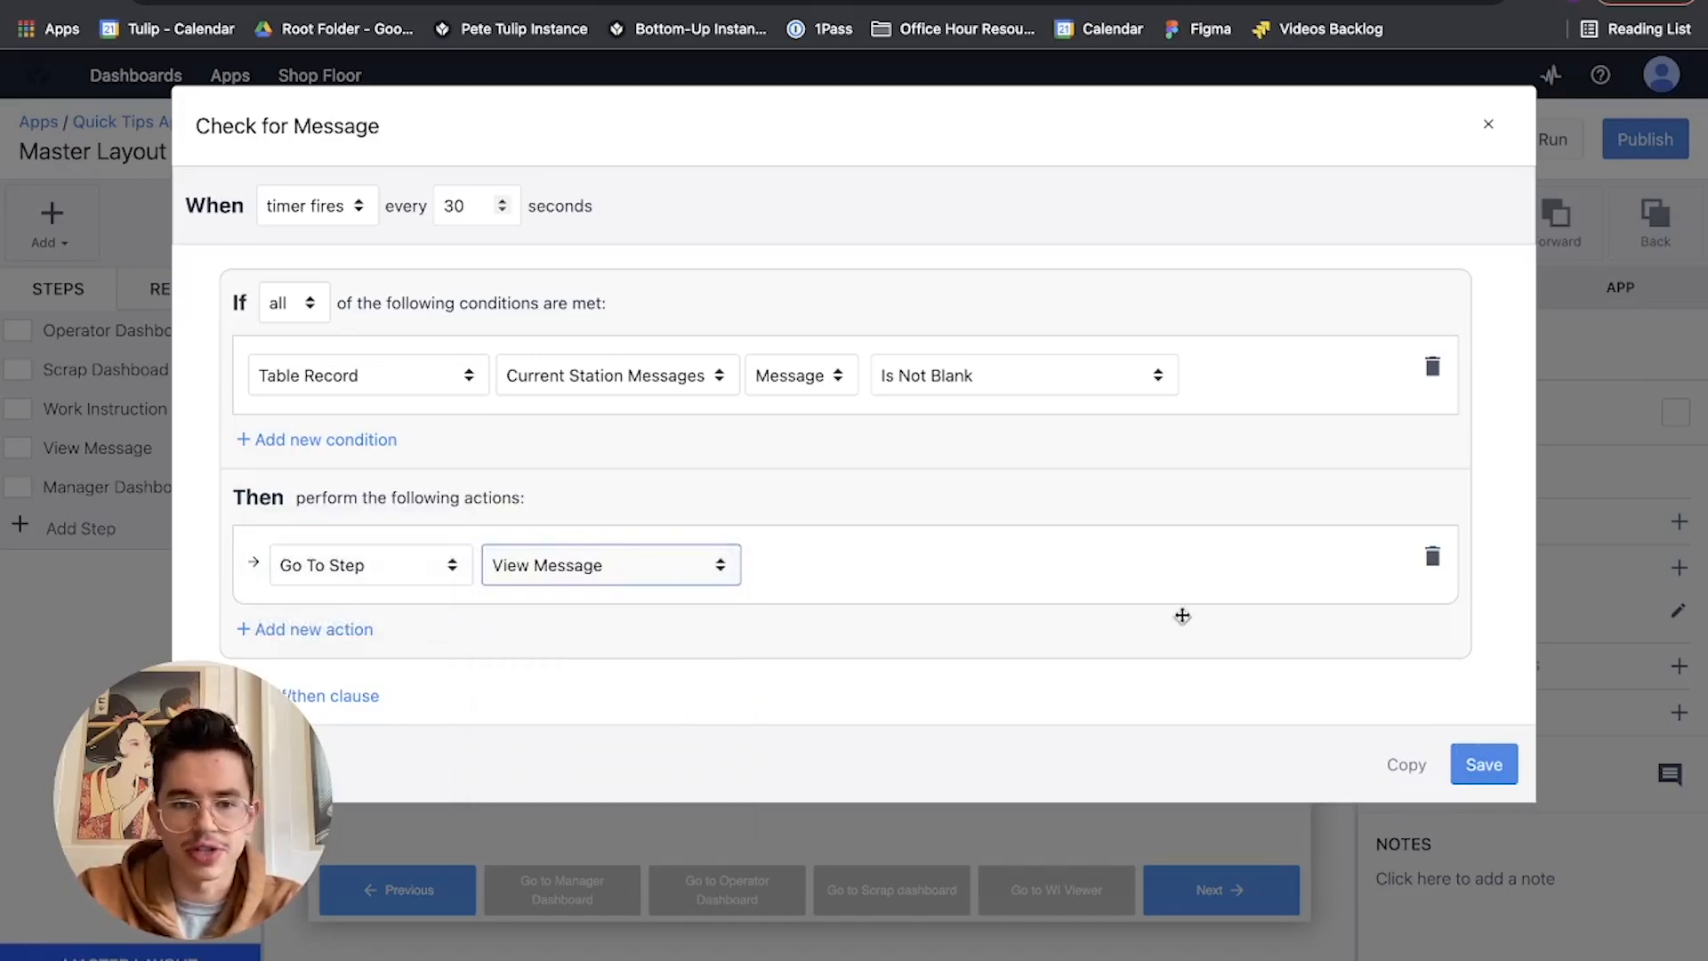
pyautogui.click(1483, 765)
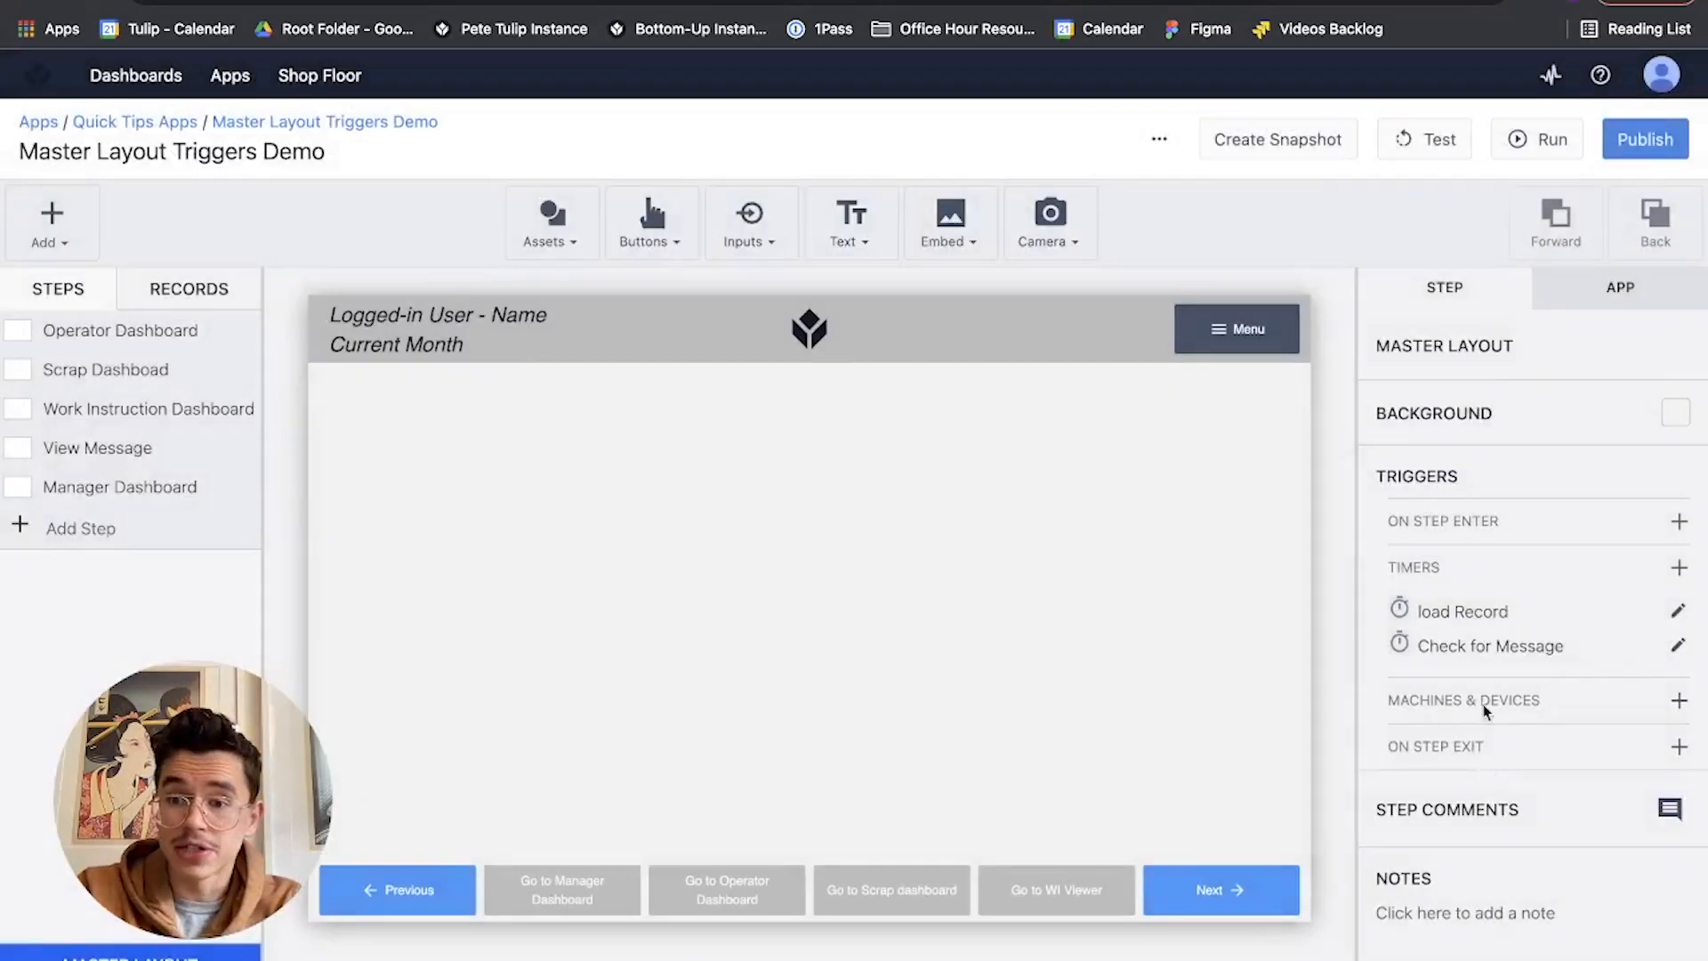
# Select the Operator Dashboard step, run the app and switch to the running app in the player
pyautogui.click(191, 331)
pyautogui.click(1544, 140)
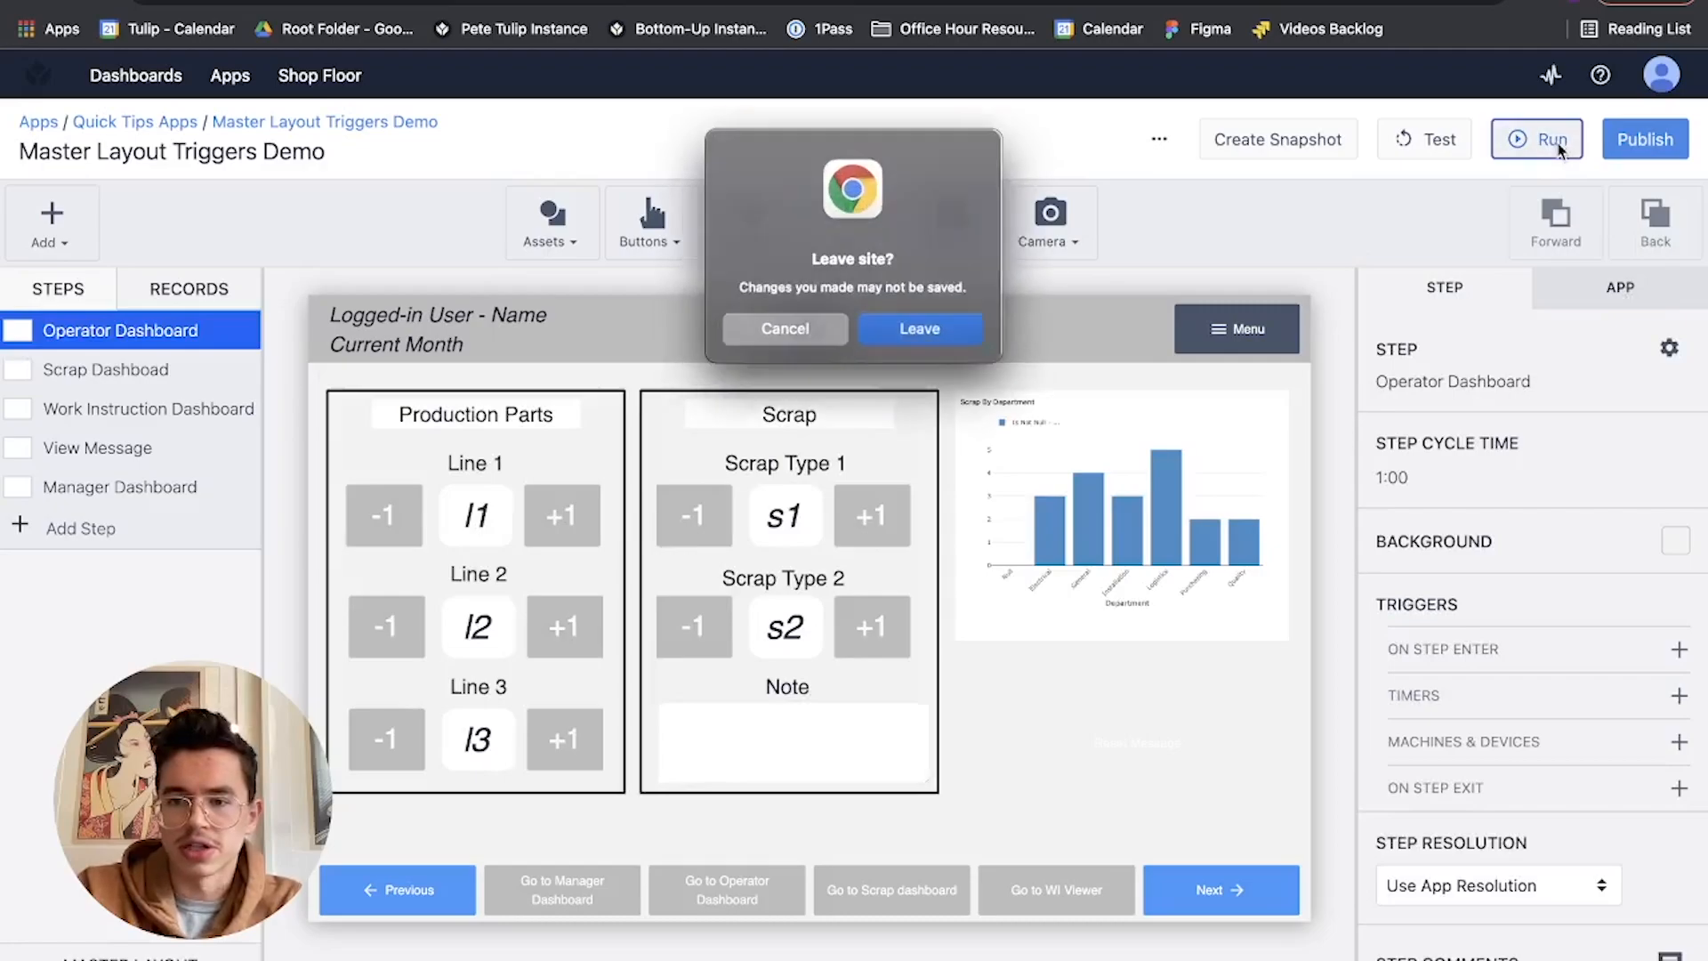
pyautogui.click(958, 335)
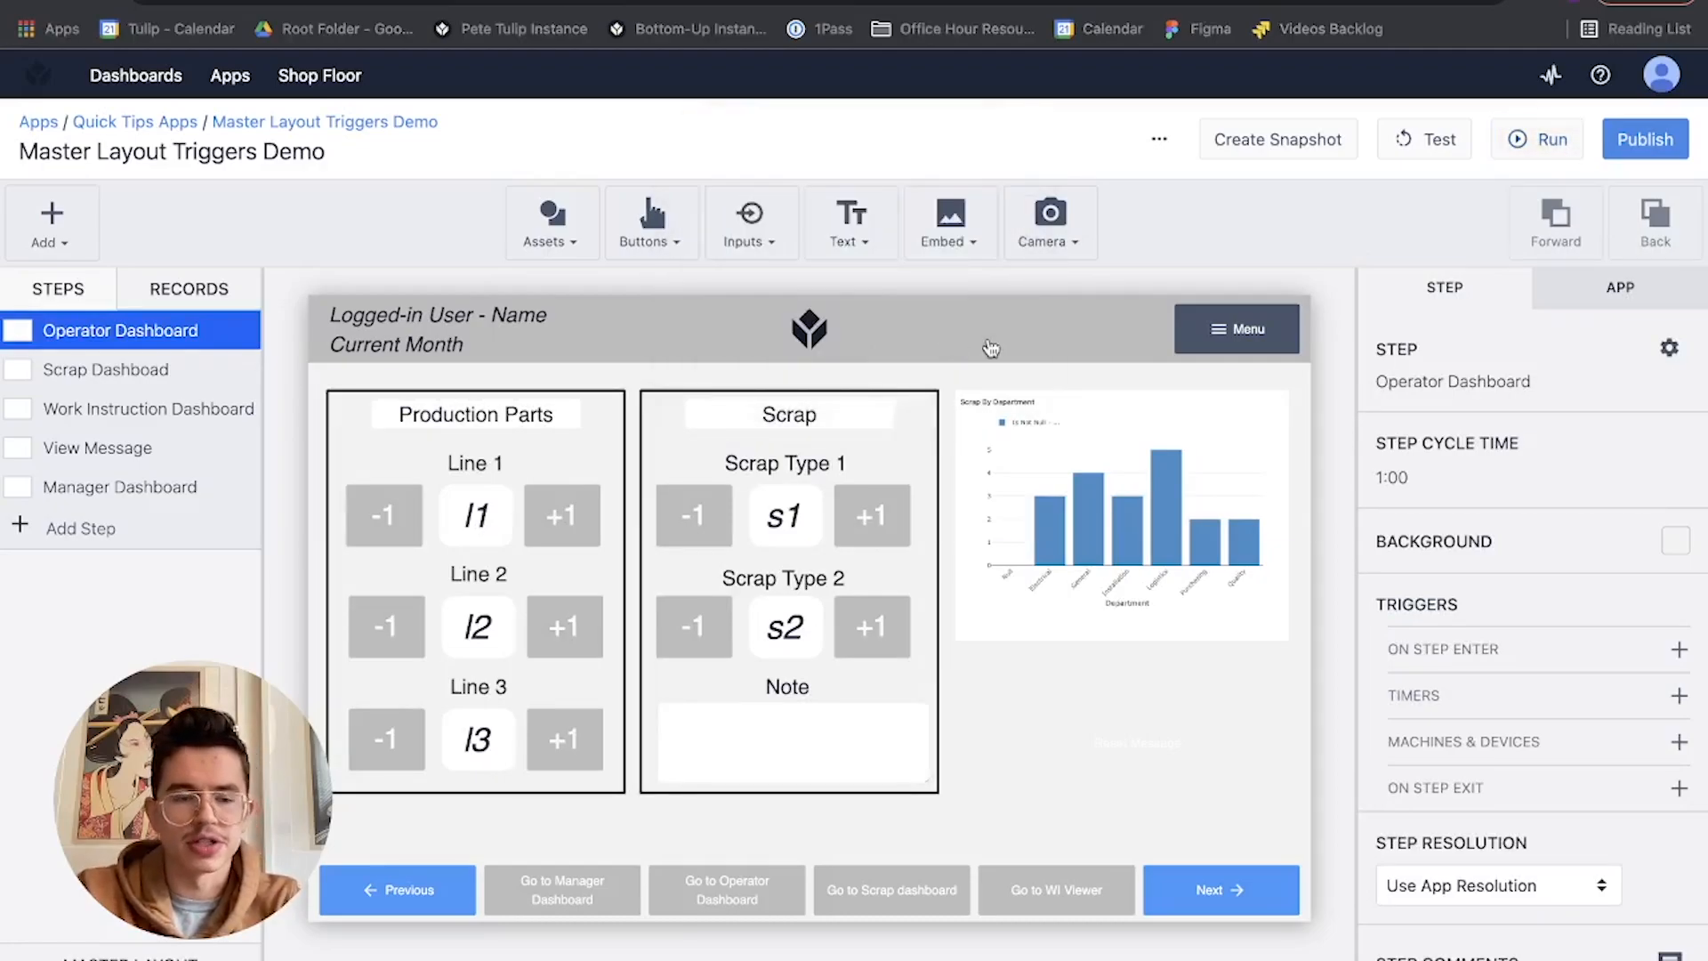
pyautogui.press('super+Tab')
pyautogui.press('super+Tab')
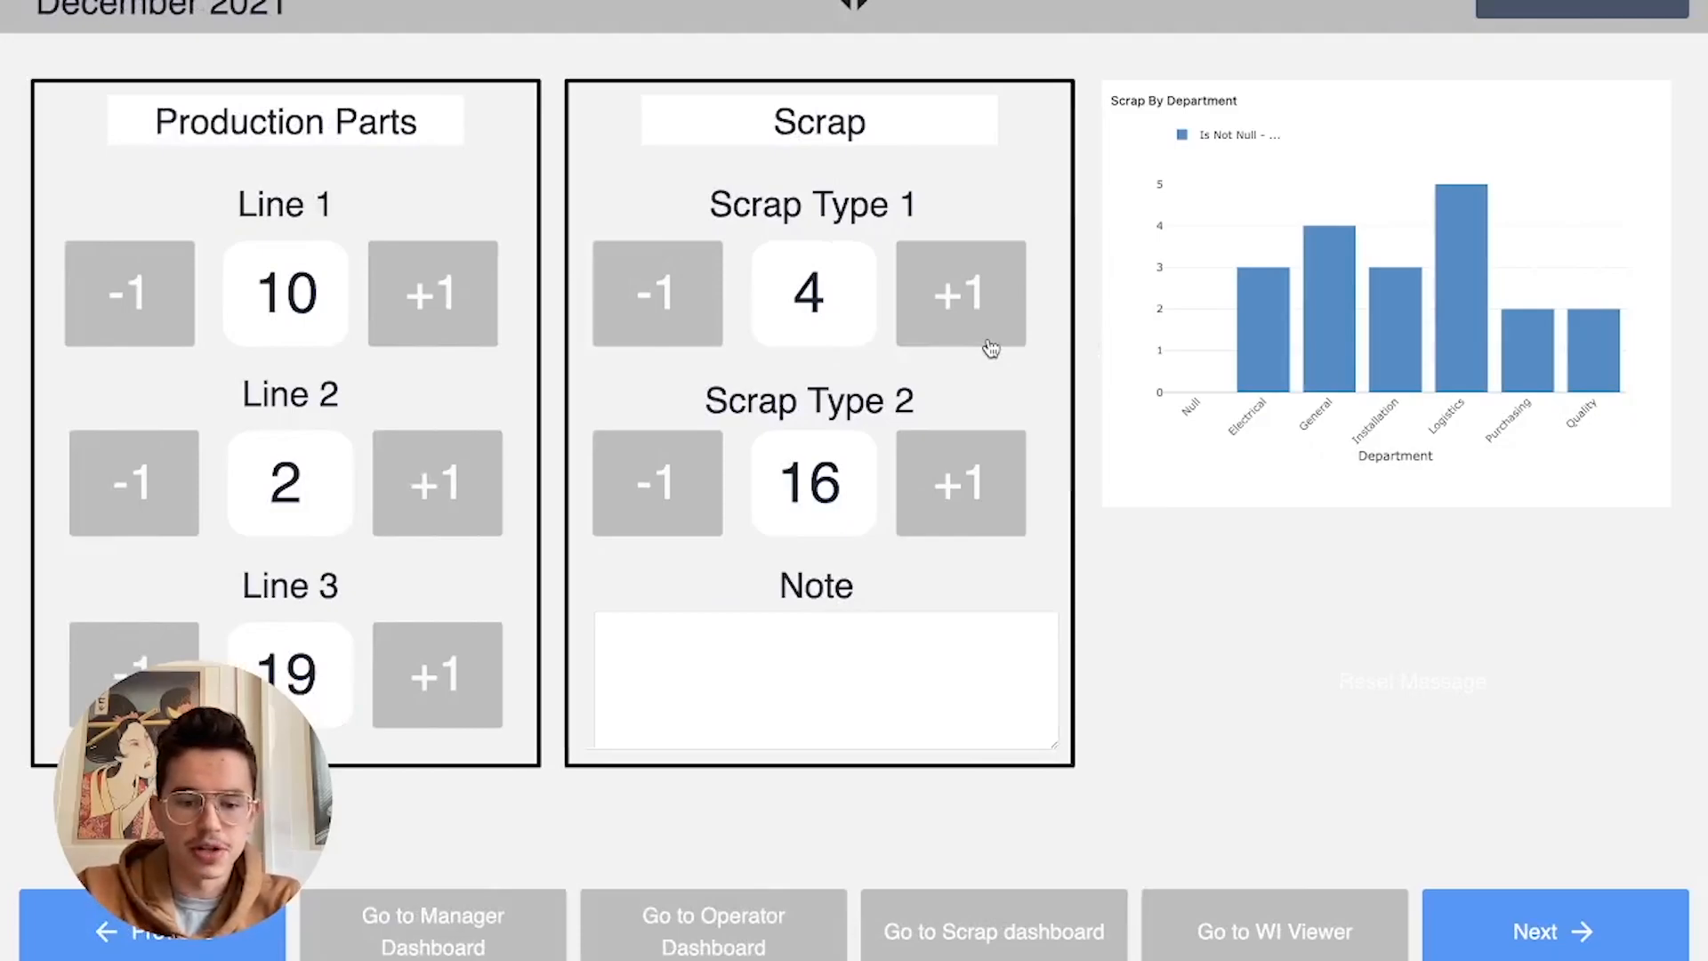
# In the Plant Message Queuer table, enter "SHIFT MEETING NOW - Please go to the training room" as the first station's message
pyautogui.press('super+Tab')
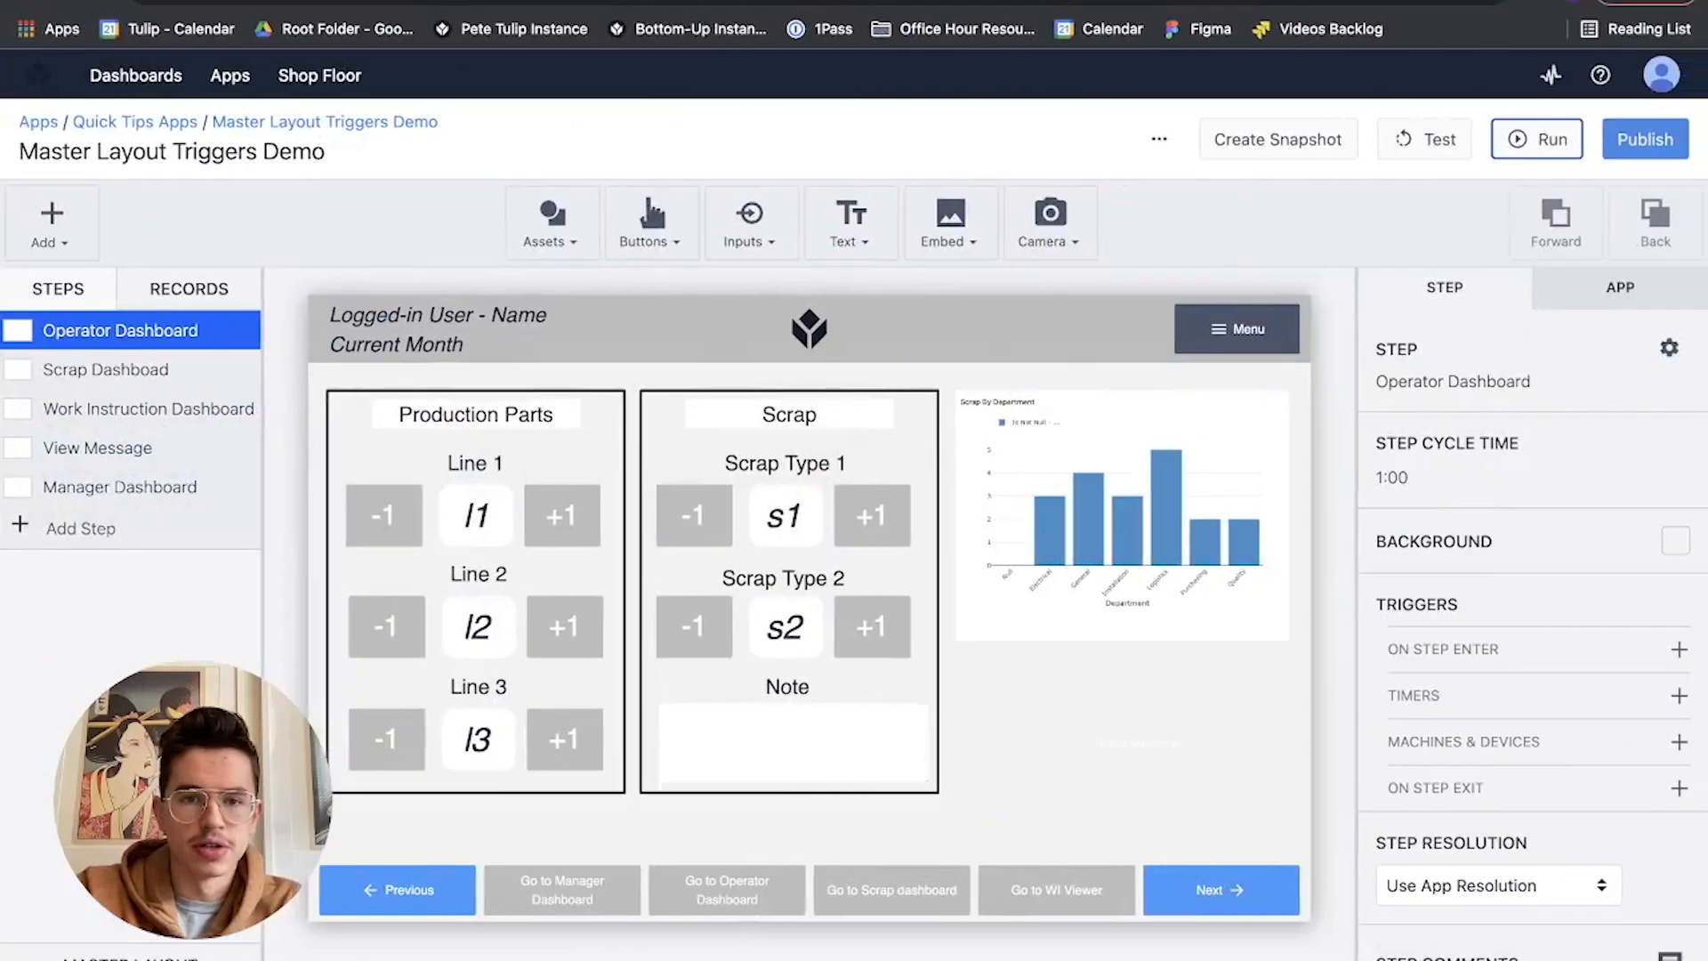
pyautogui.click(689, 1)
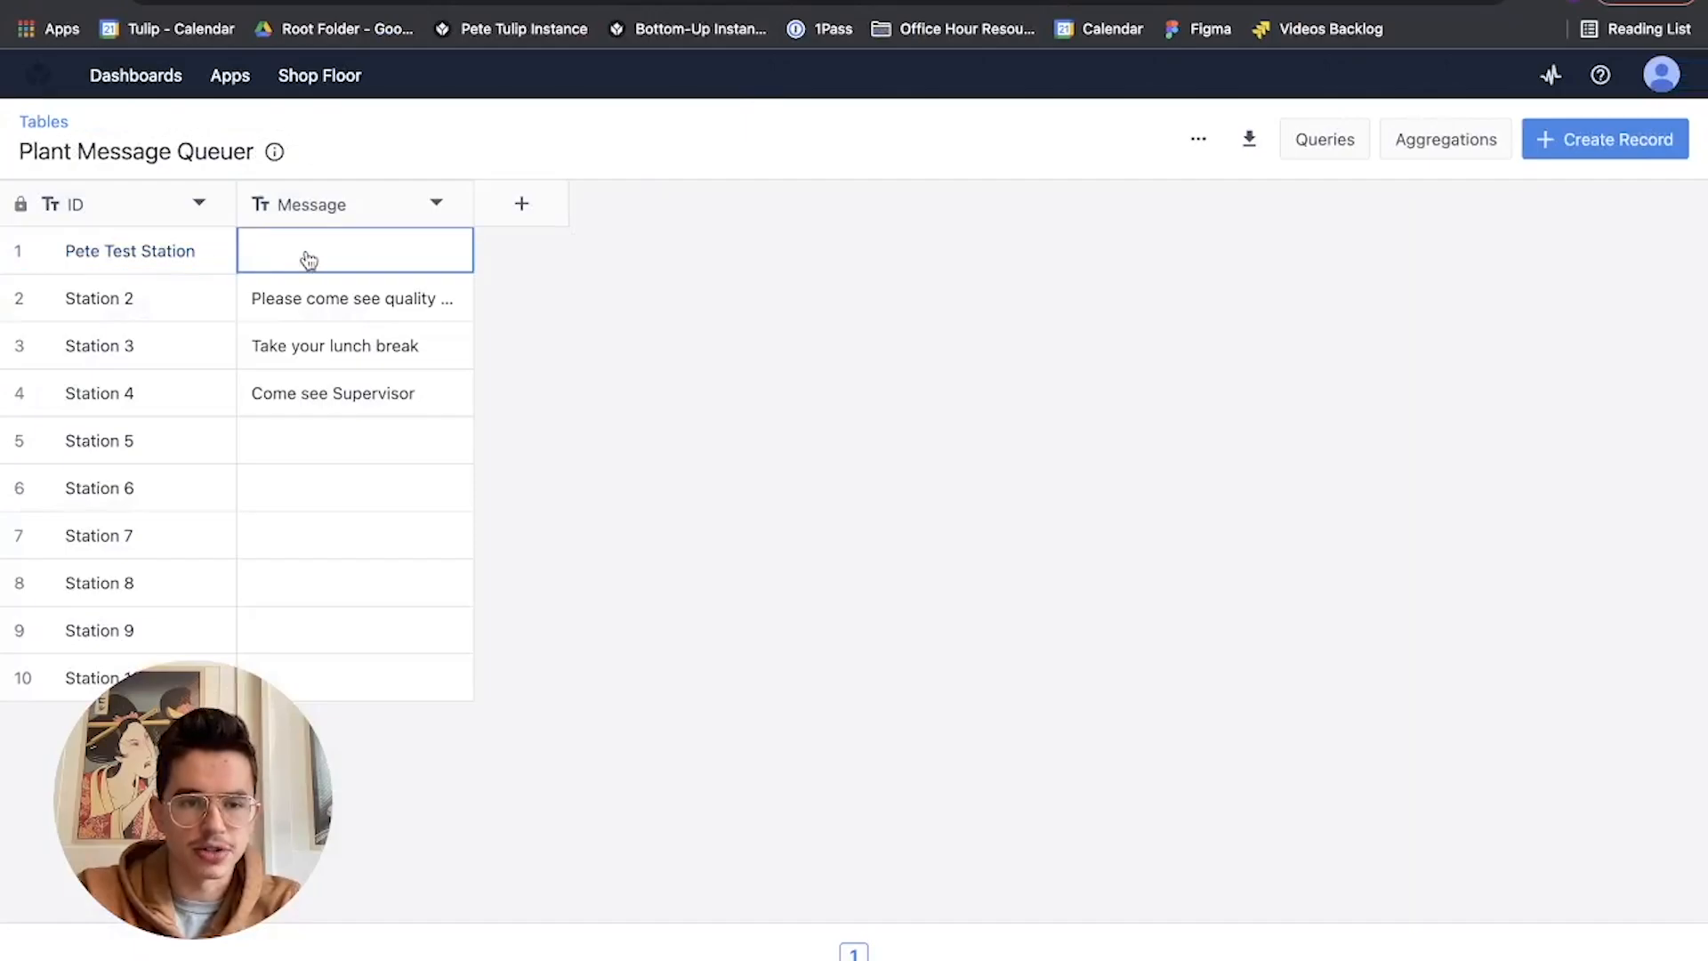
pyautogui.press('super+Tab')
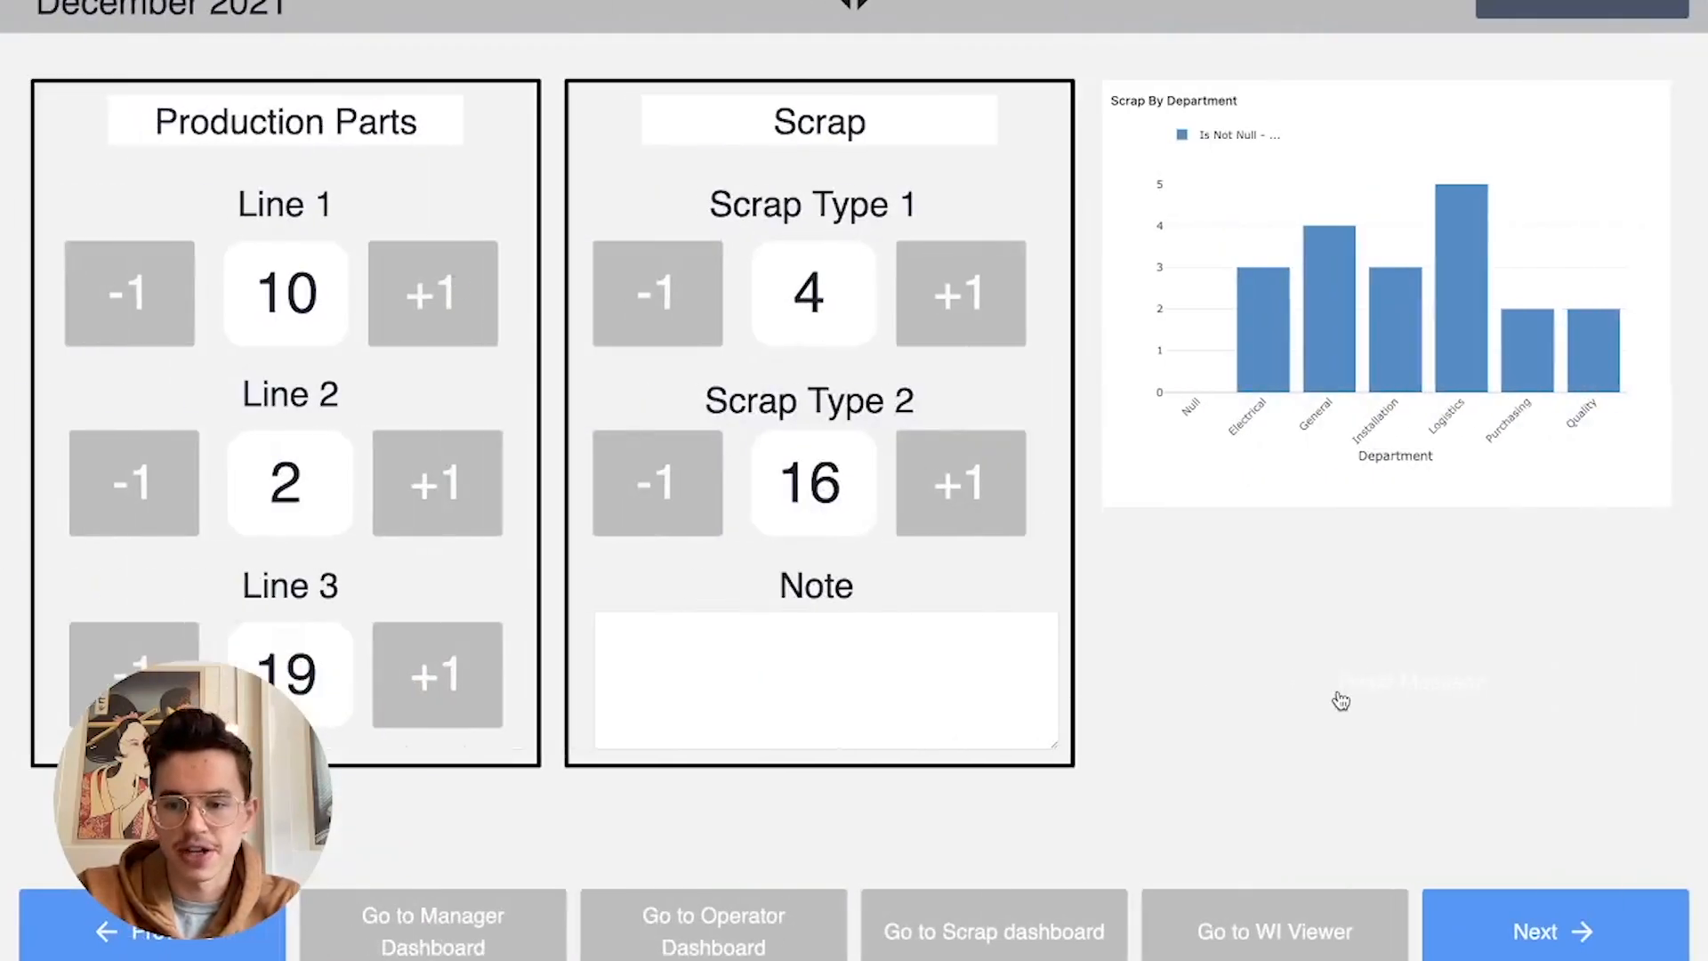
pyautogui.press('super+Tab')
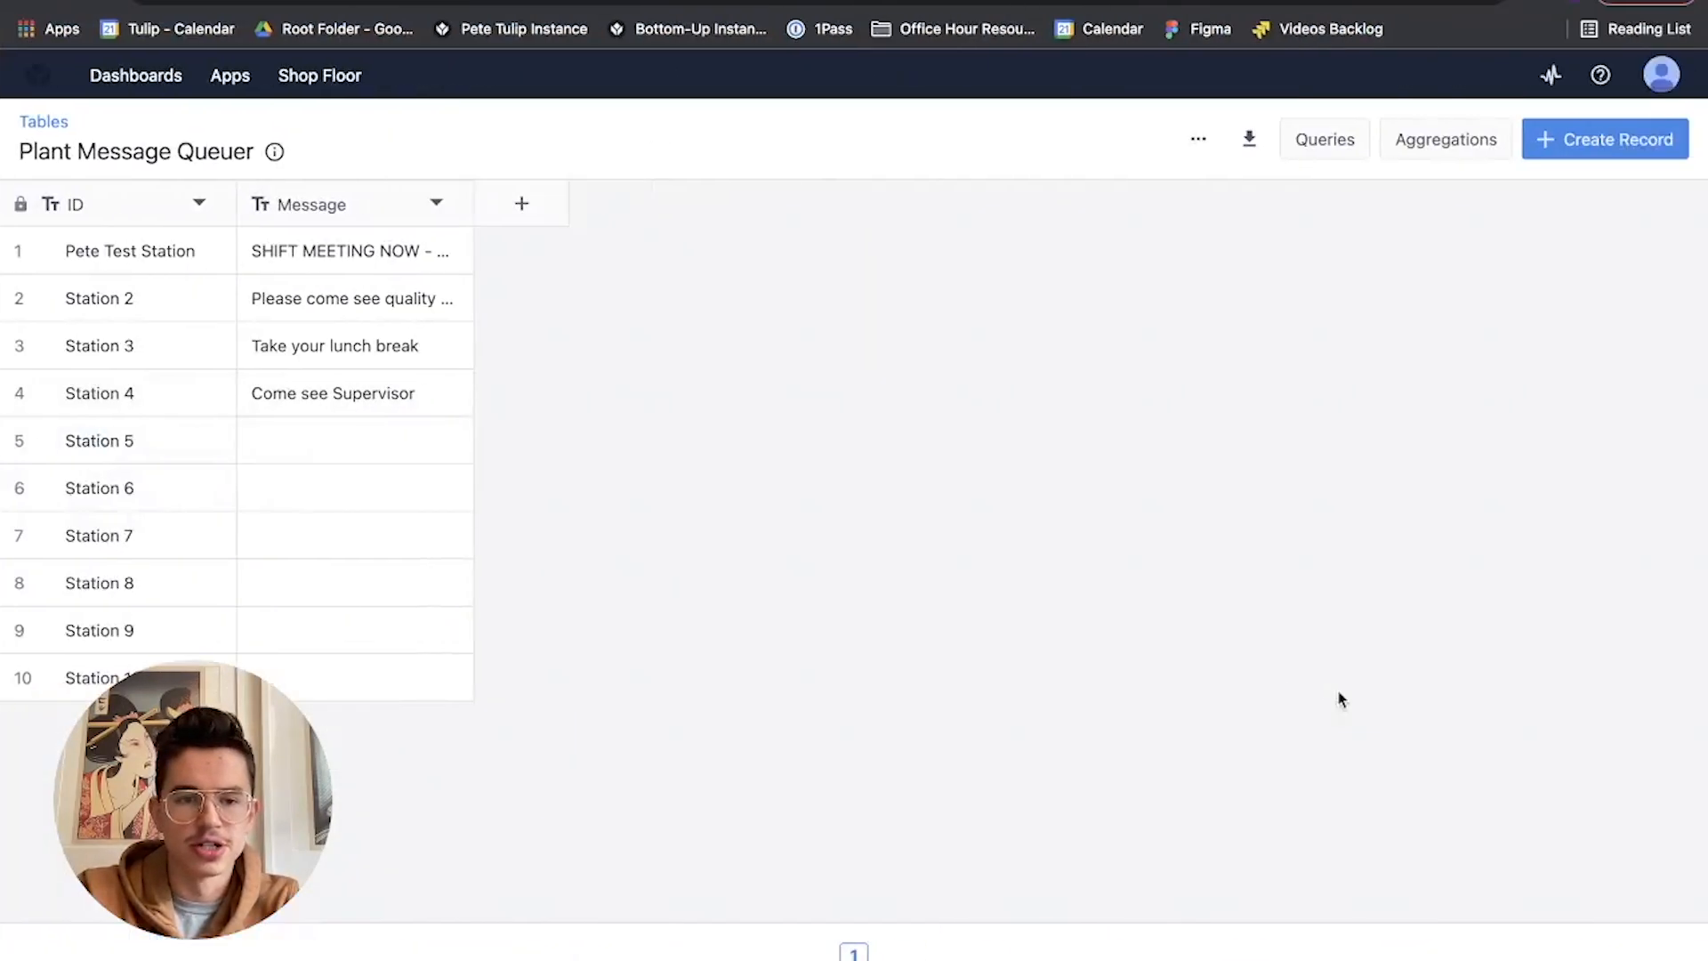
# Switch to the running app, go to the WI Viewer and leave the new message without acknowledging it
pyautogui.press('super+Tab')
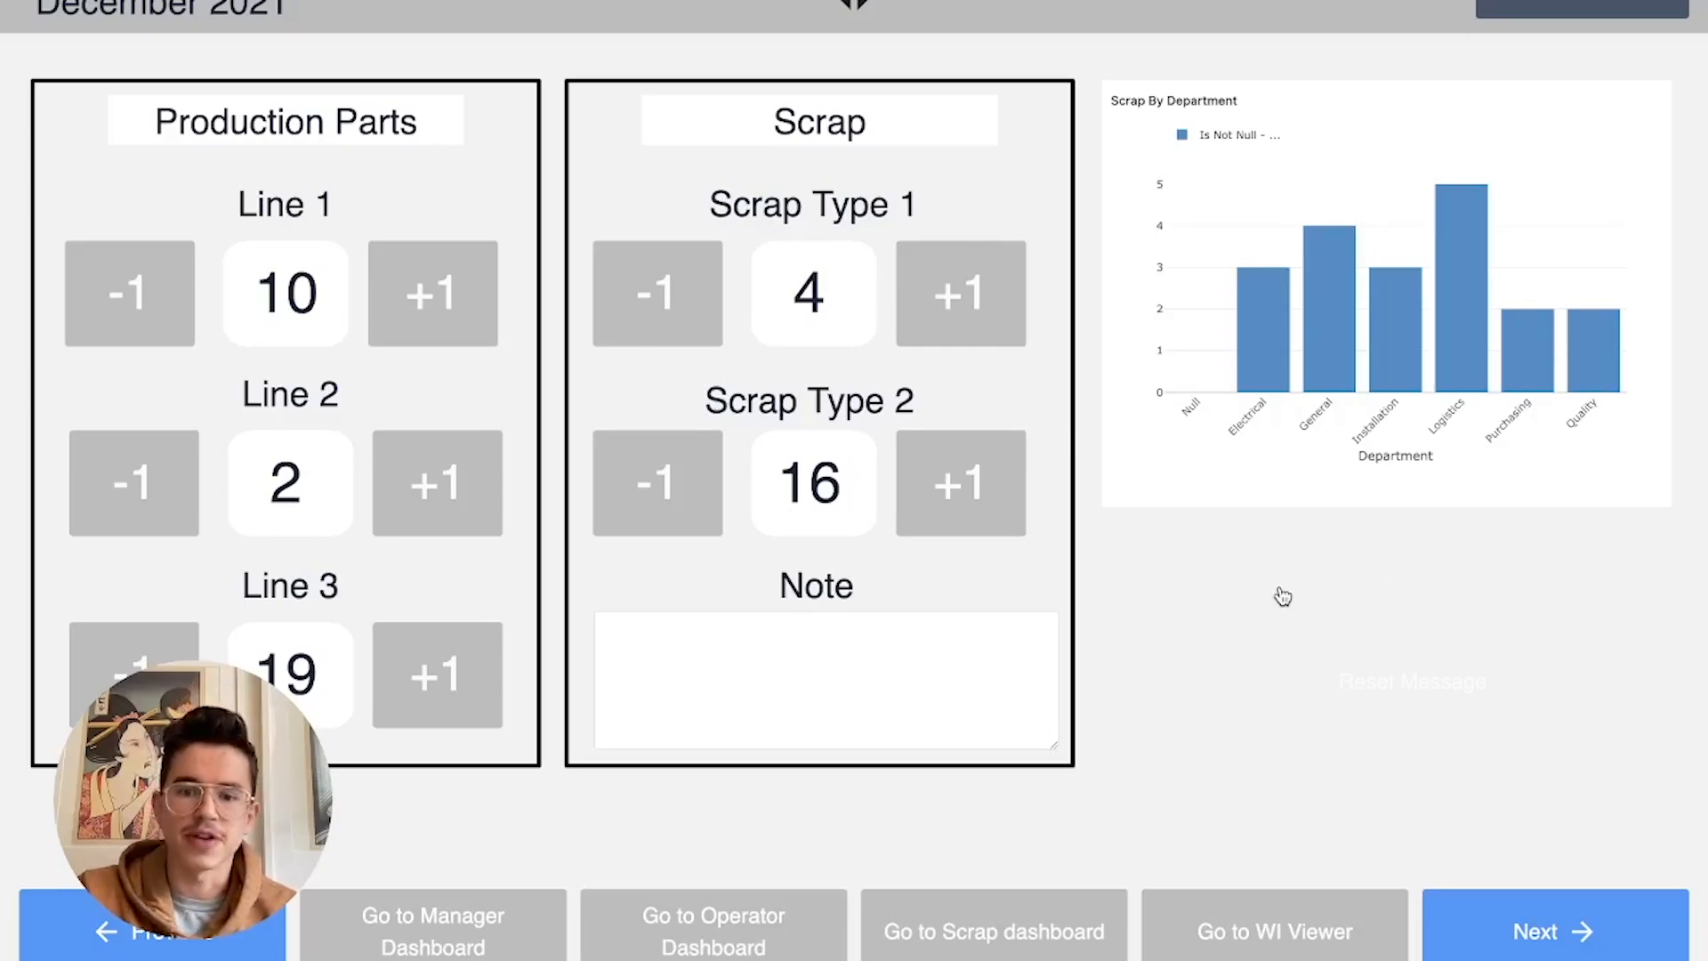
pyautogui.click(1186, 926)
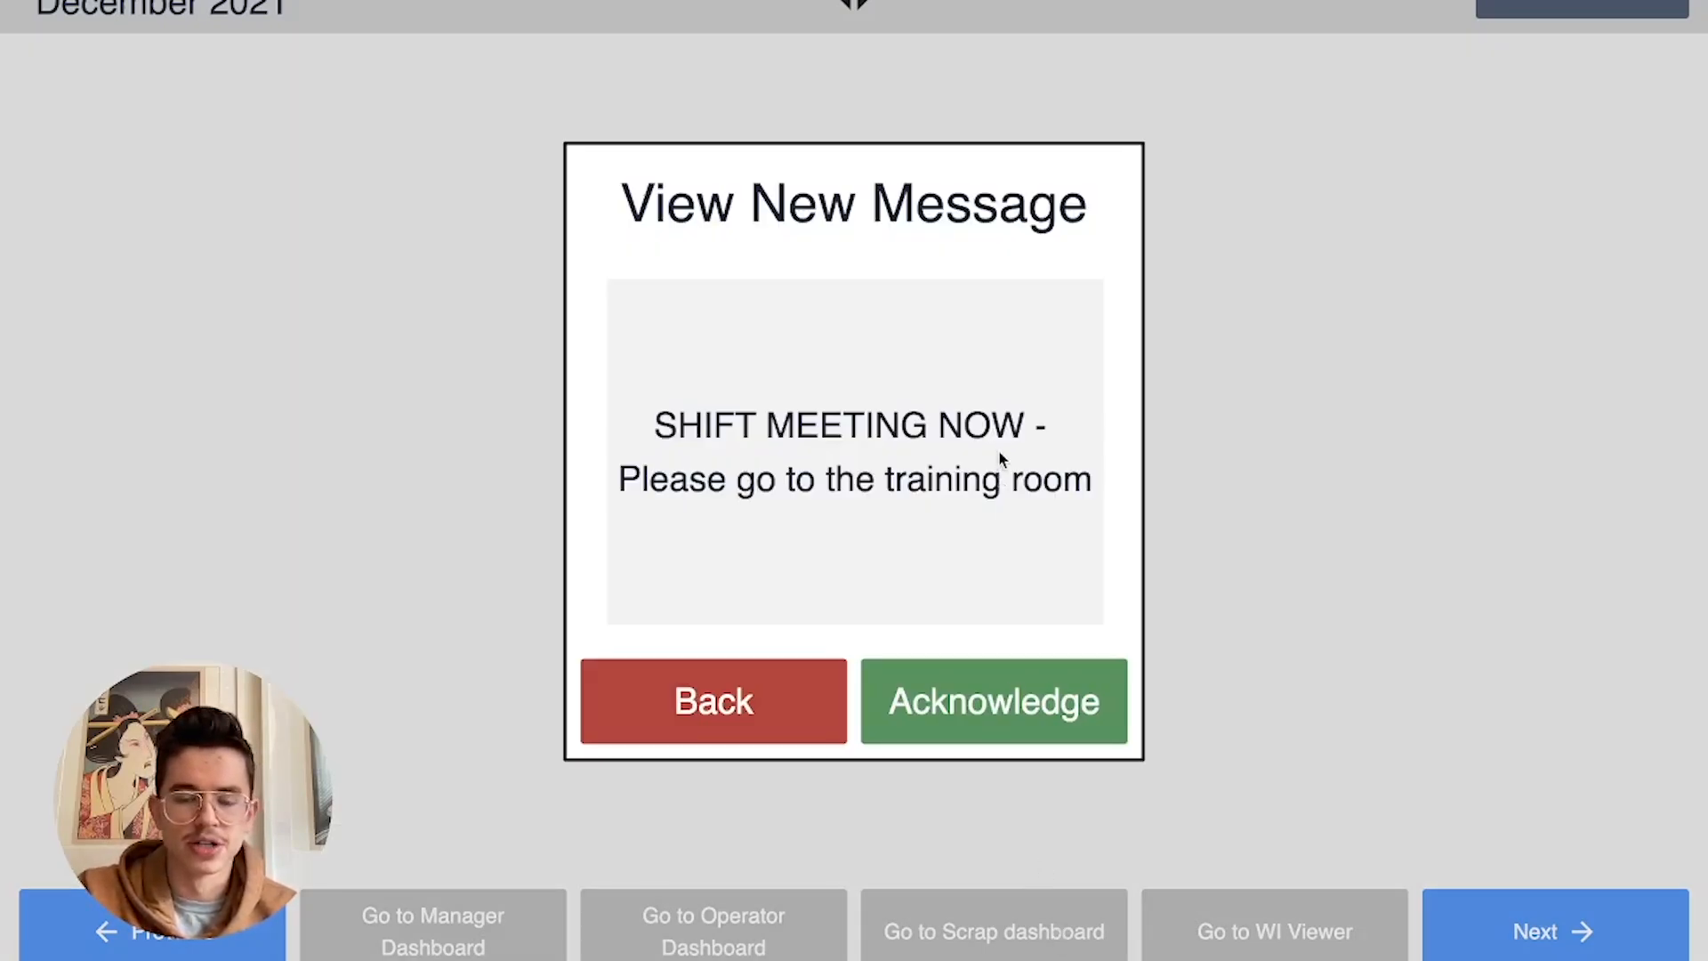
pyautogui.click(788, 703)
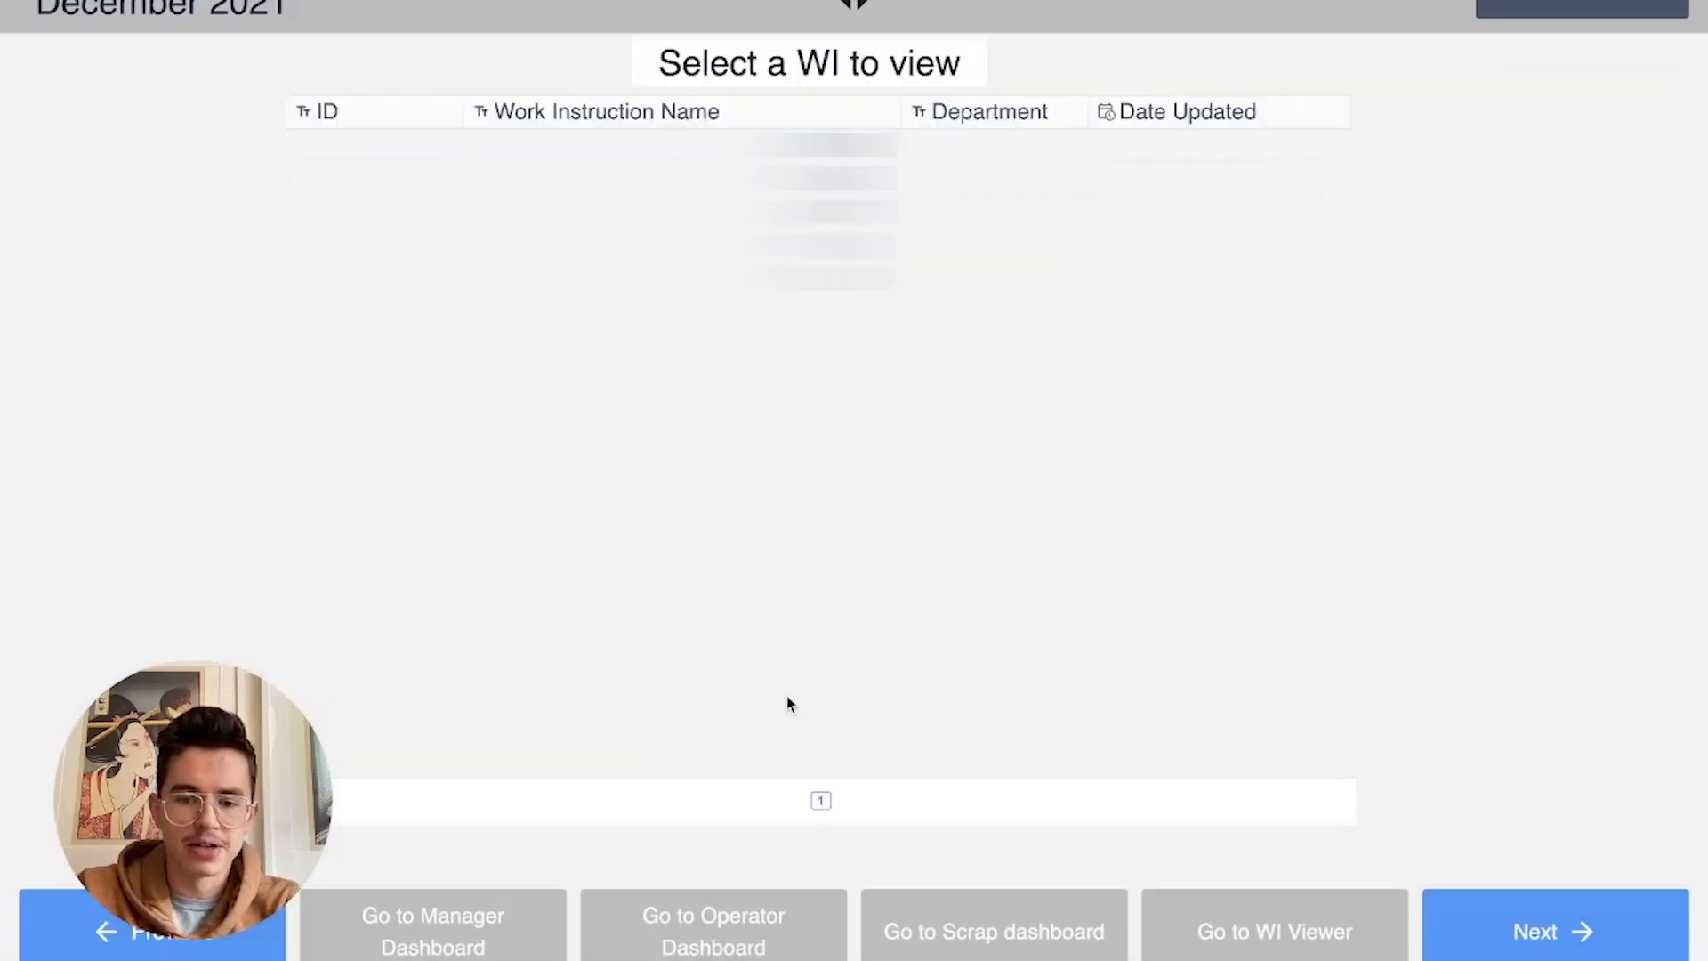
# Check the Plant Message Queuer table, go to the Manager Dashboard in the running app and acknowledge the new message
pyautogui.press('super+Tab')
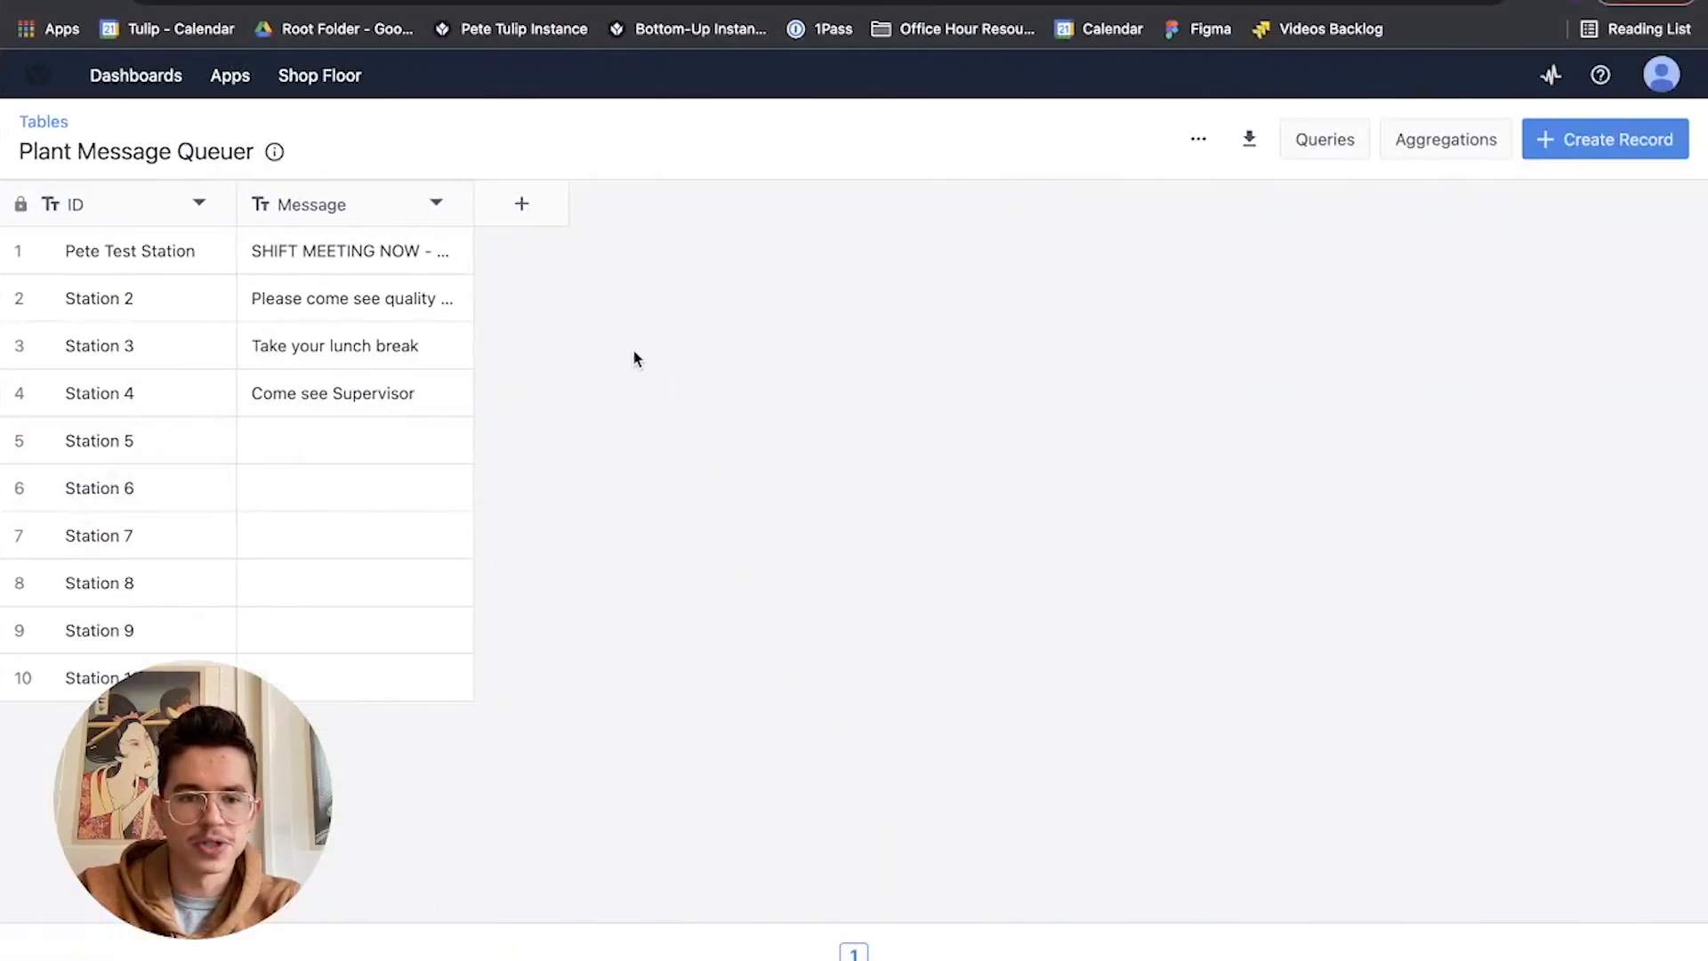
pyautogui.press('super+Tab')
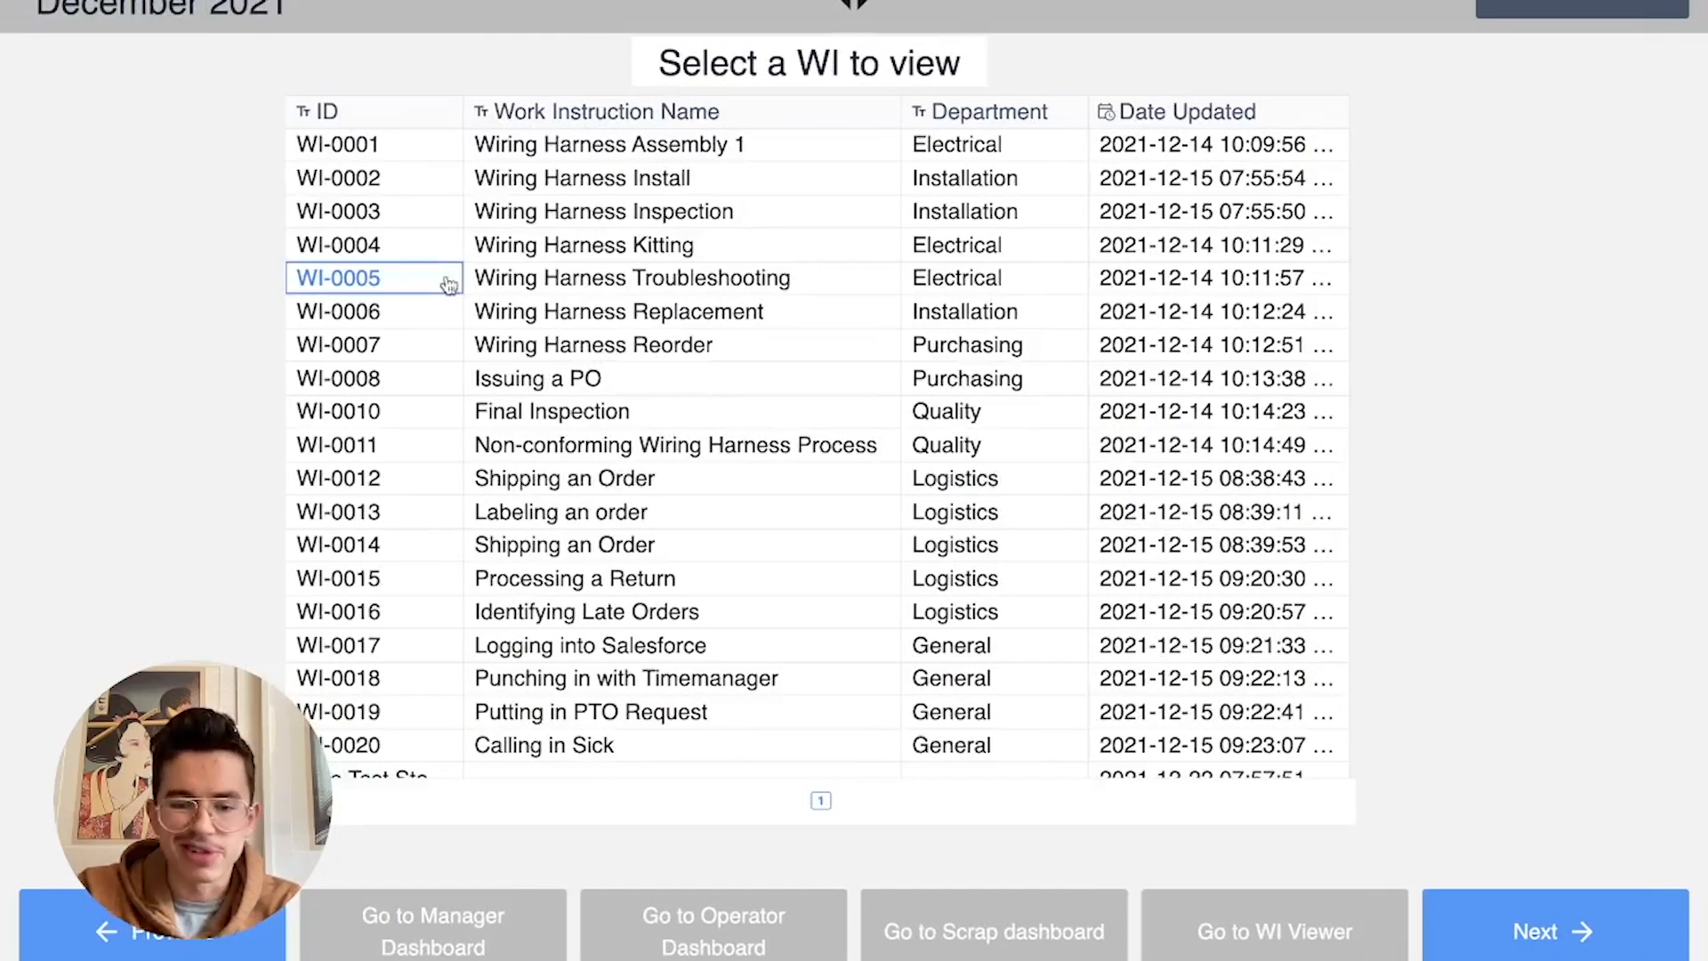
pyautogui.click(494, 949)
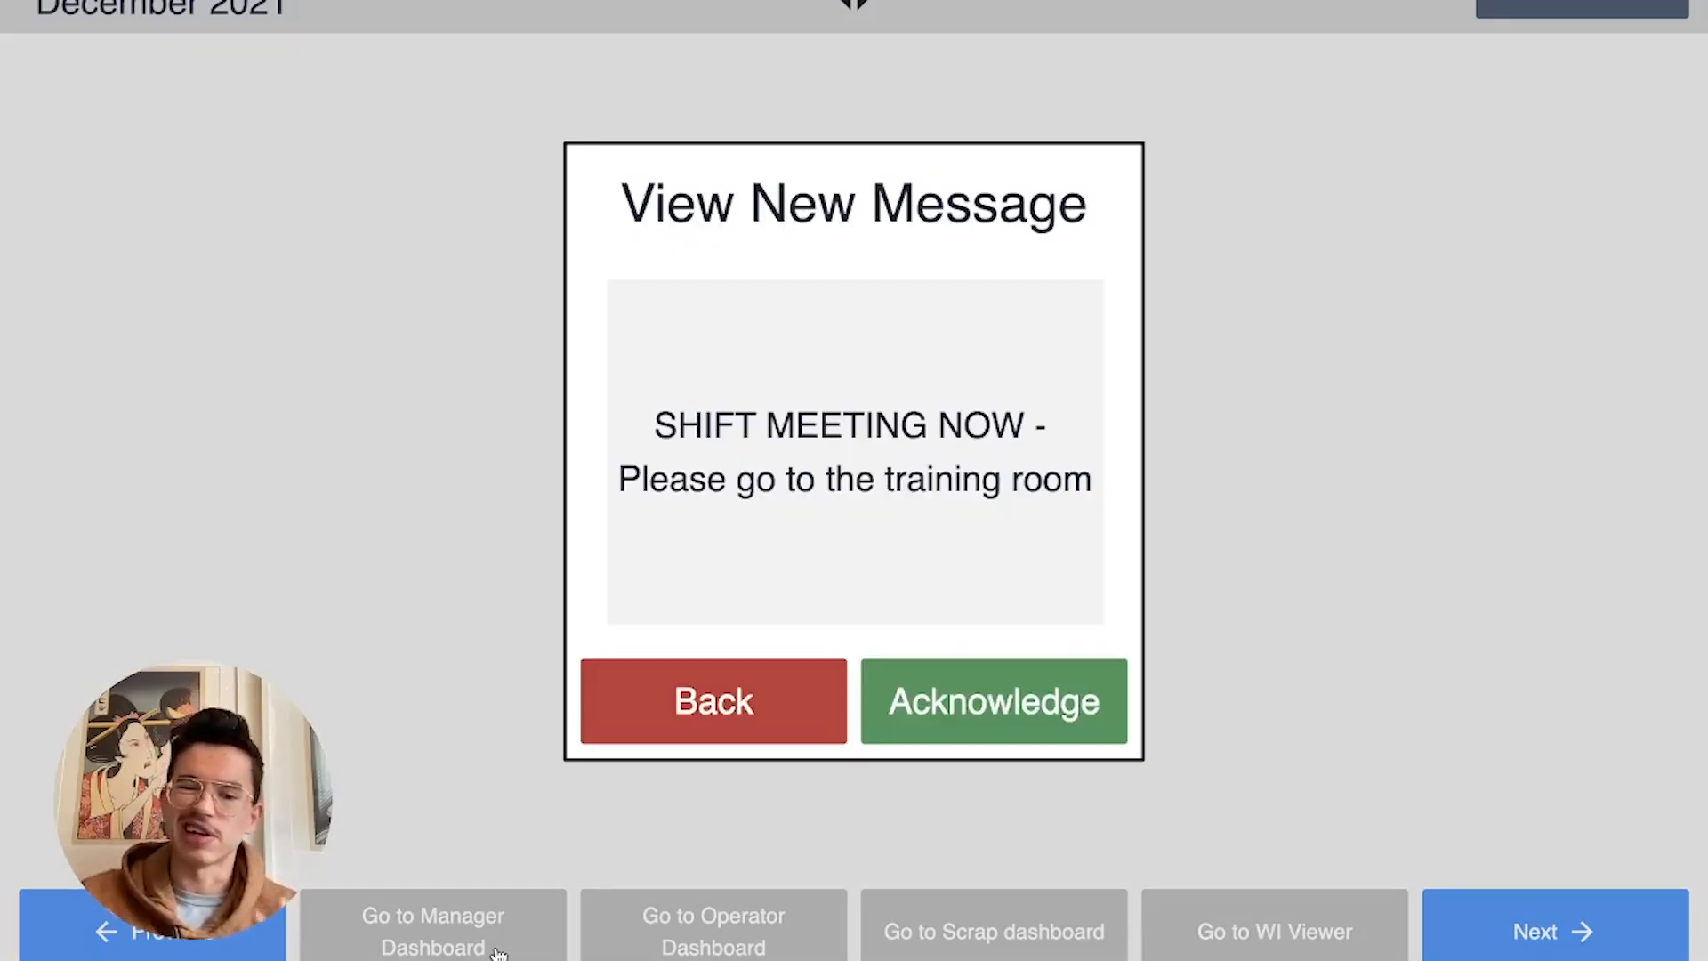
pyautogui.click(1014, 721)
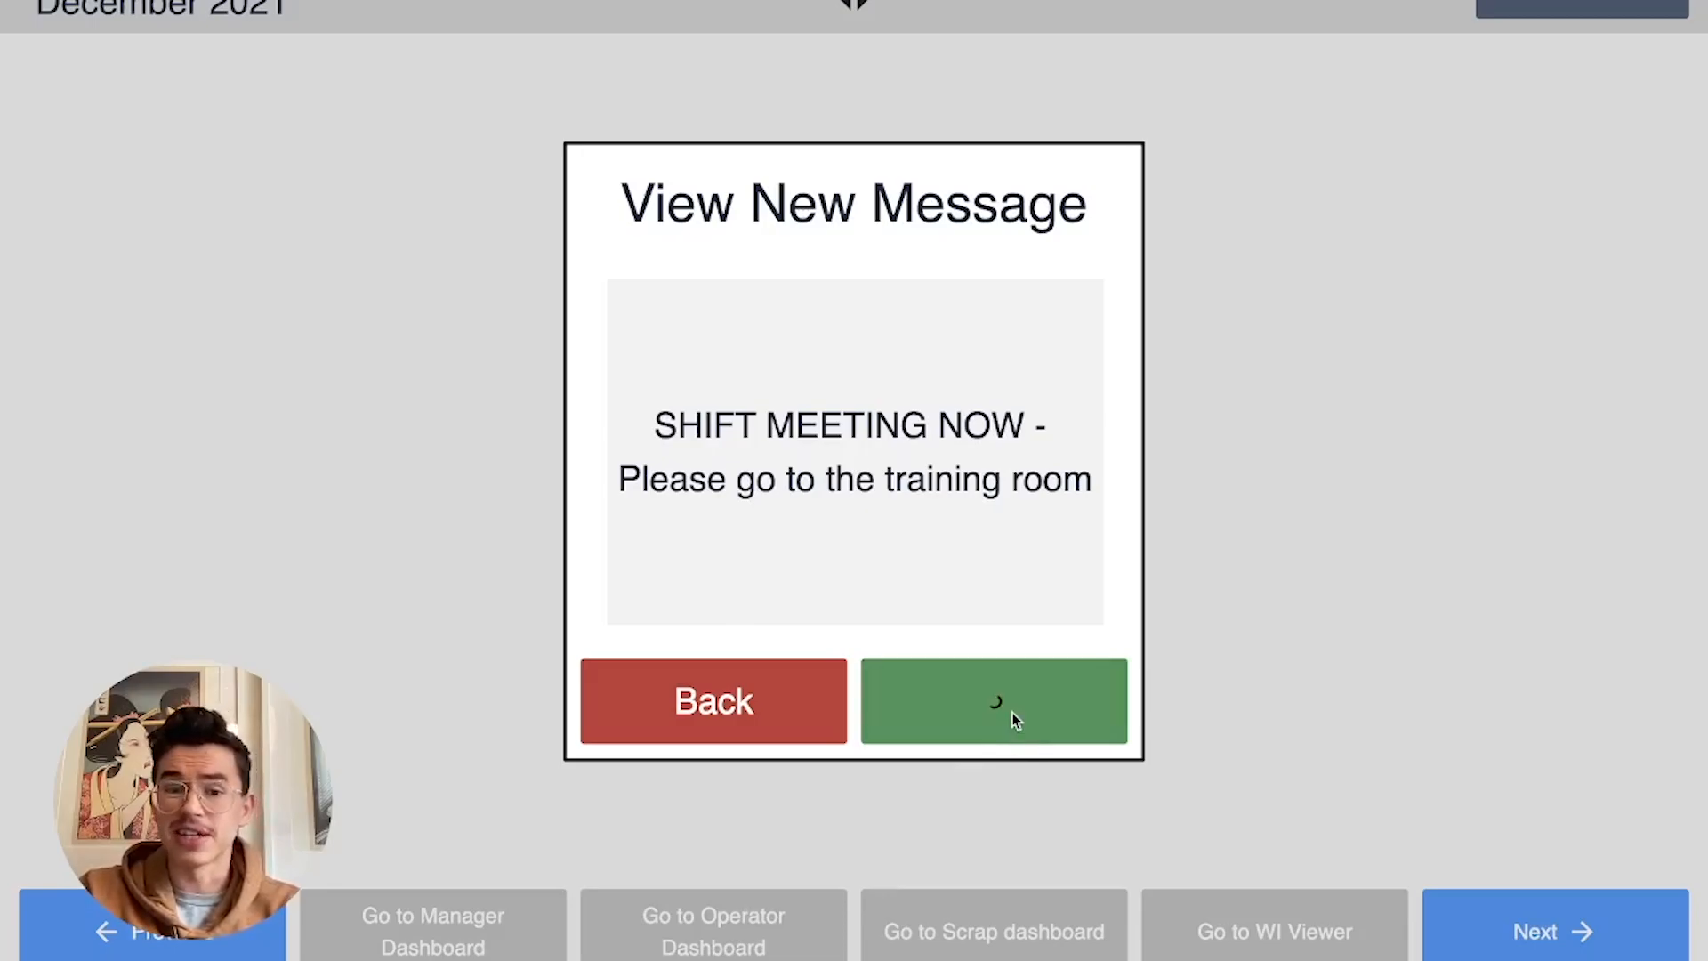